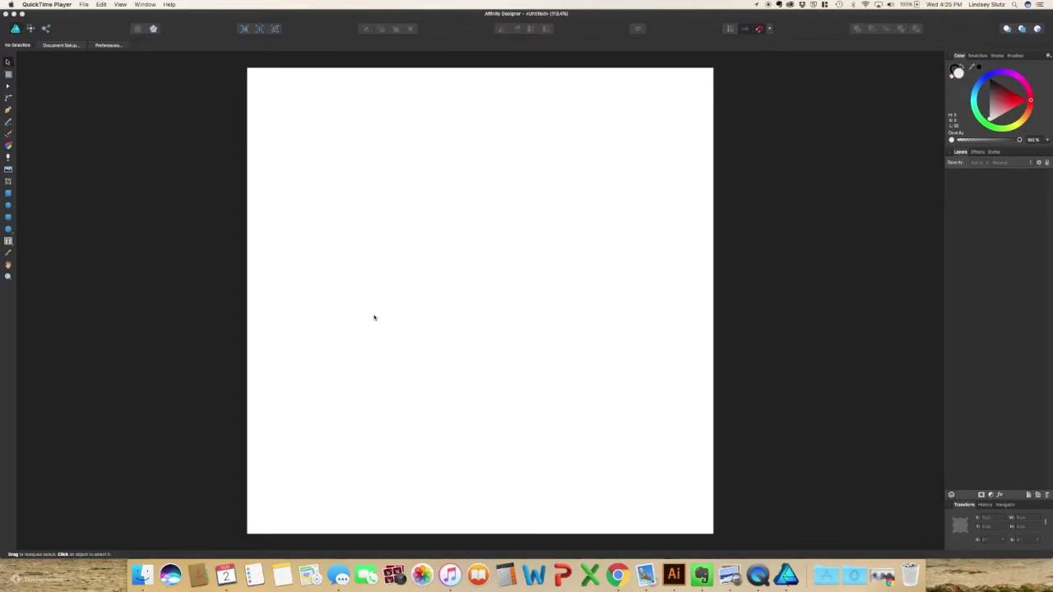
Step: Draw a tall rectangle in the middle of the artboard with no stroke and a dark muted blue fill
click(277, 297)
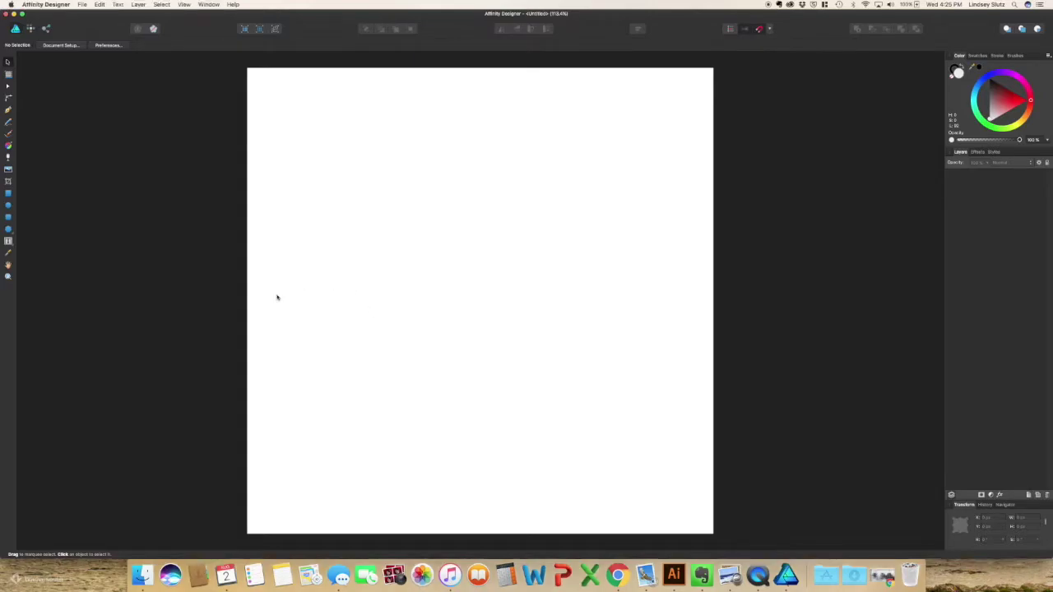
key(m)
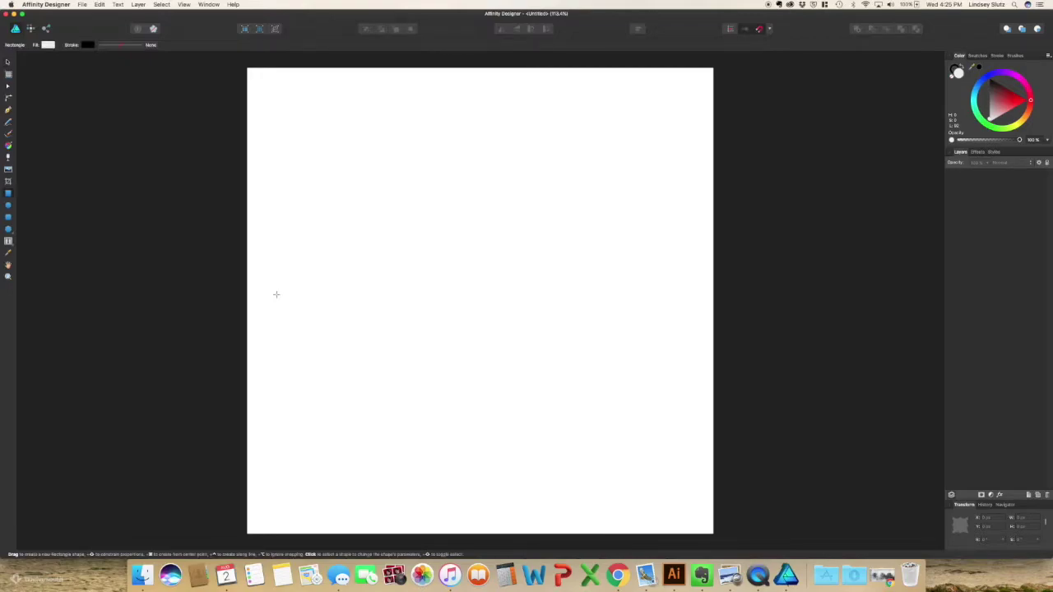
drag(345, 137, 528, 396)
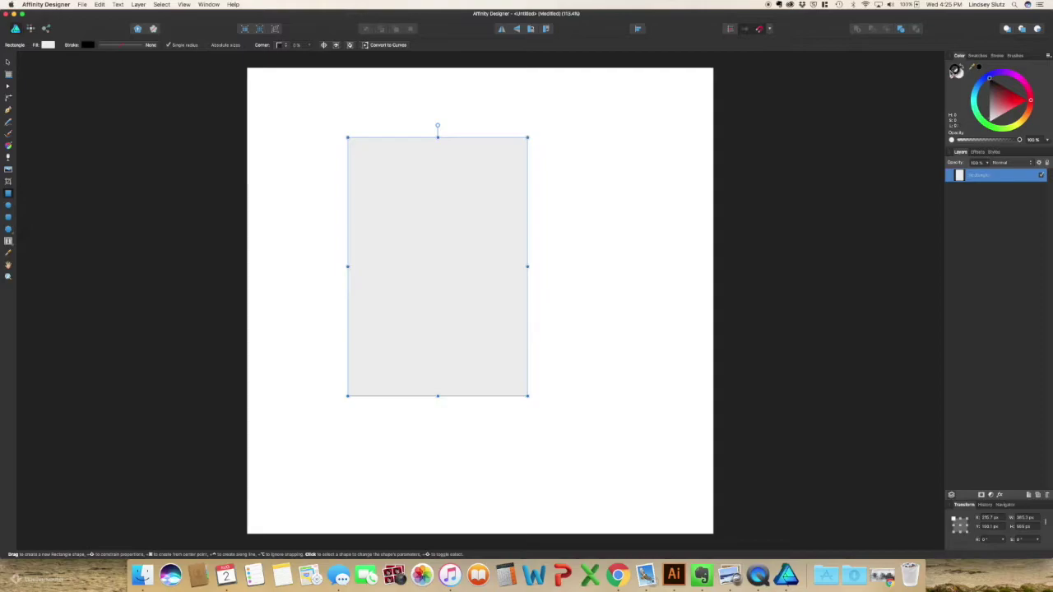
click(959, 76)
click(988, 79)
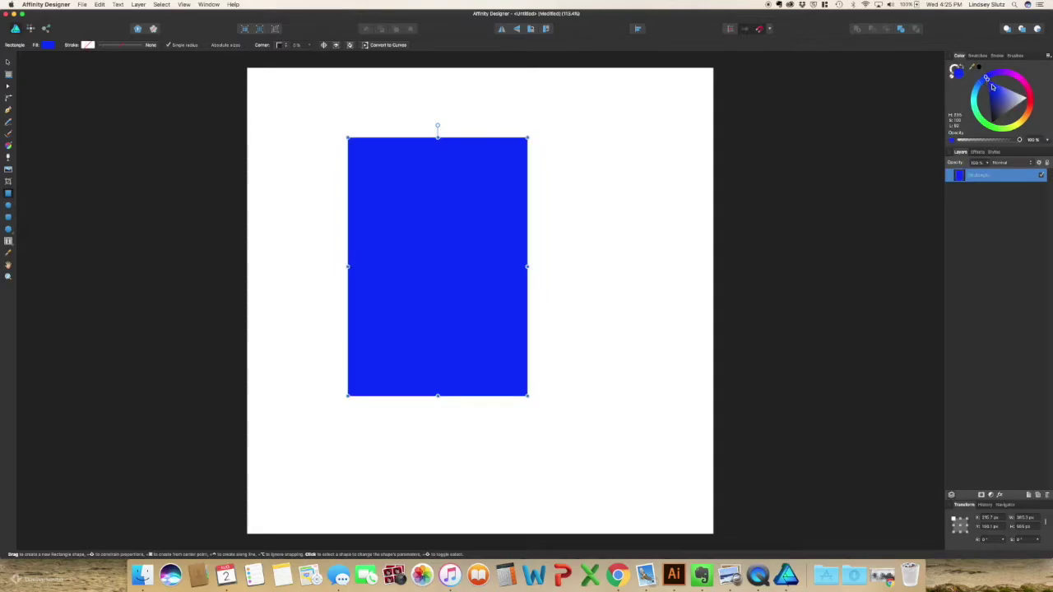
drag(995, 86, 994, 94)
Step: Deselect the rectangle and choose dark grey as the colour for new shapes
key(v)
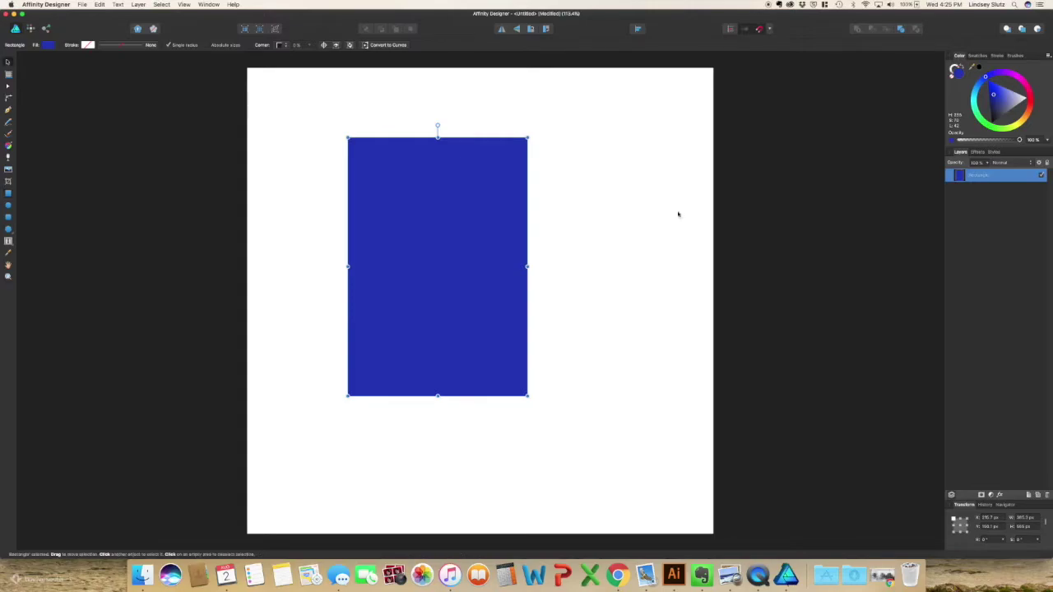
click(678, 214)
click(998, 116)
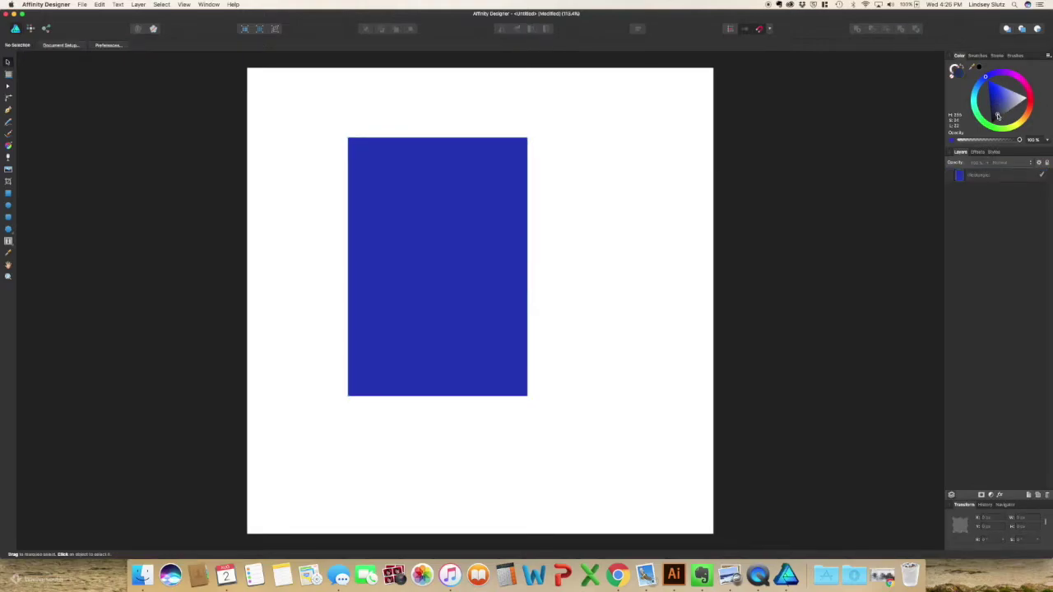
drag(998, 116, 1000, 119)
Step: With Insert behind selection on, draw a grey rectangle under the blue one's lower-right corner
key(m)
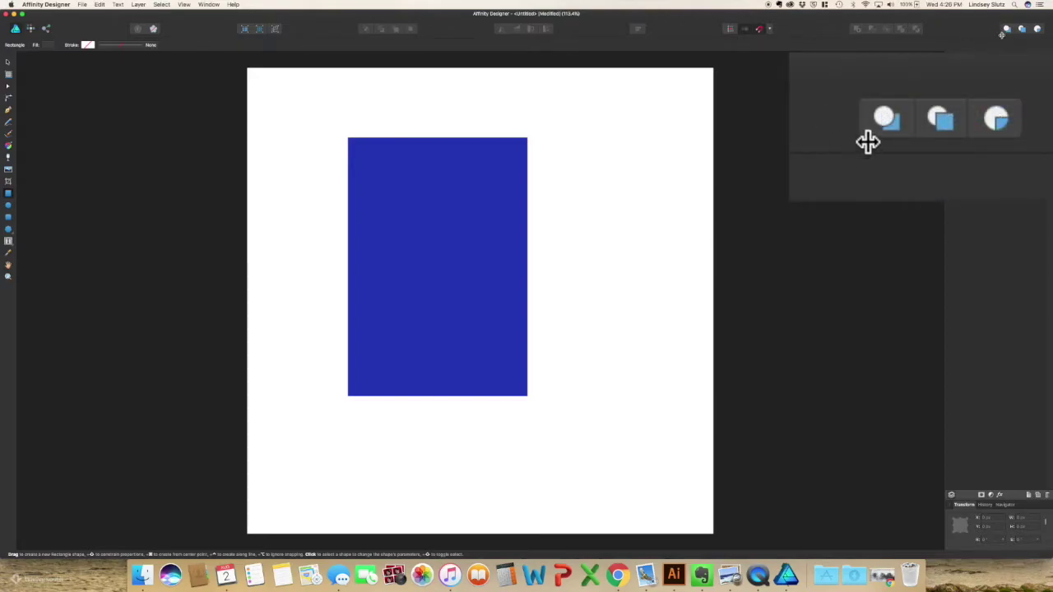
click(1007, 28)
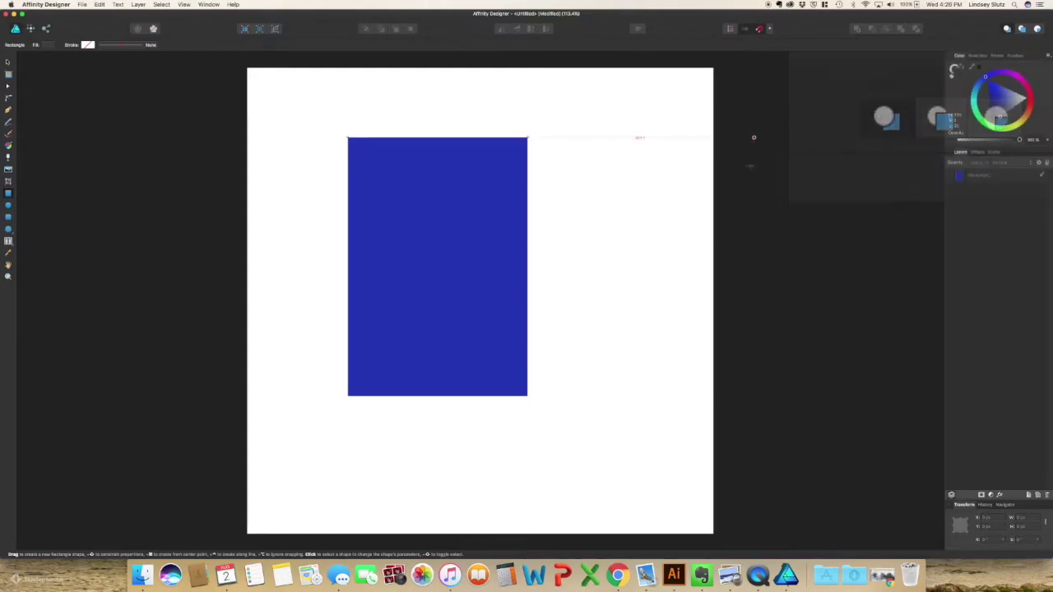
drag(628, 511, 473, 304)
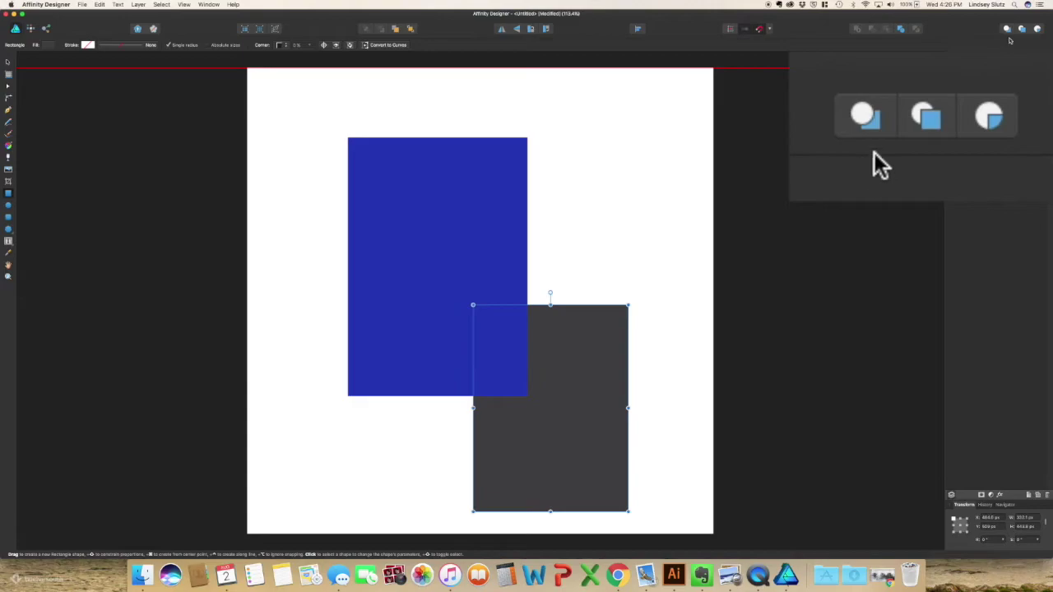
Step: Draw a grey rectangle on top at upper left, then a tall rectangle nested inside it
click(1022, 29)
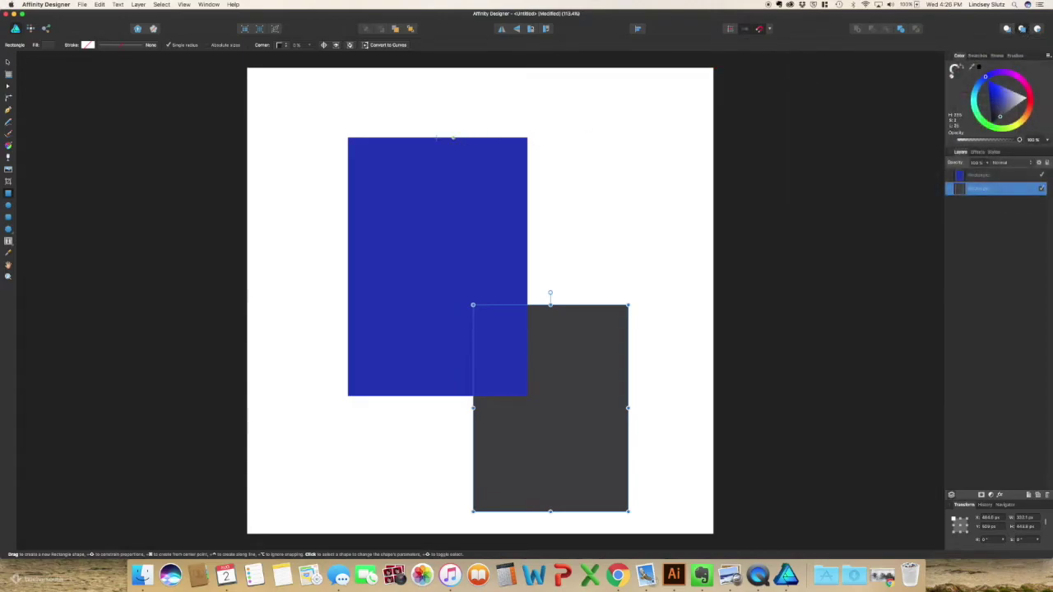
drag(295, 92, 437, 285)
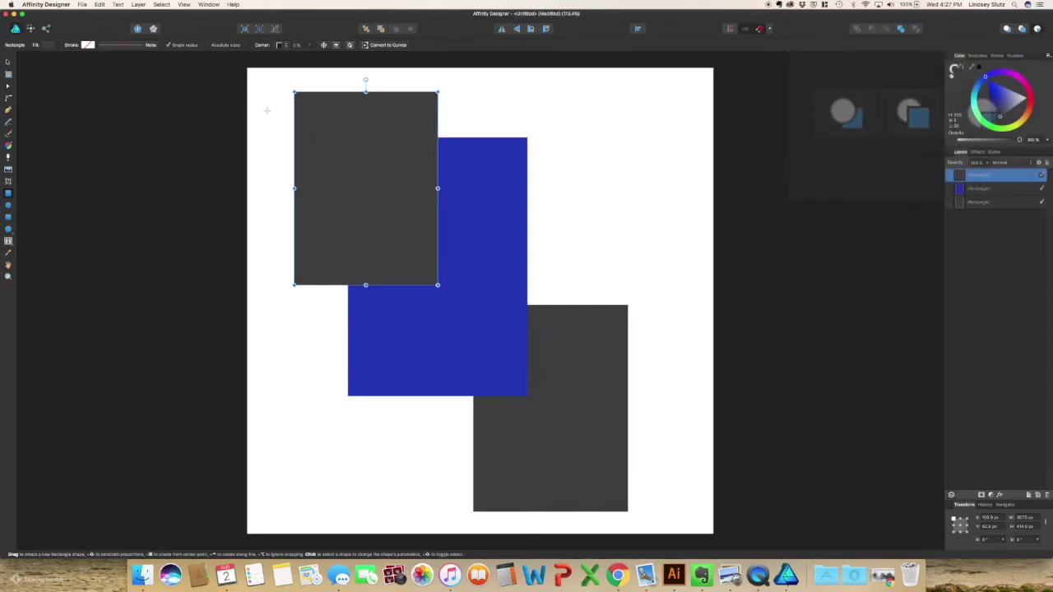
drag(262, 109, 330, 369)
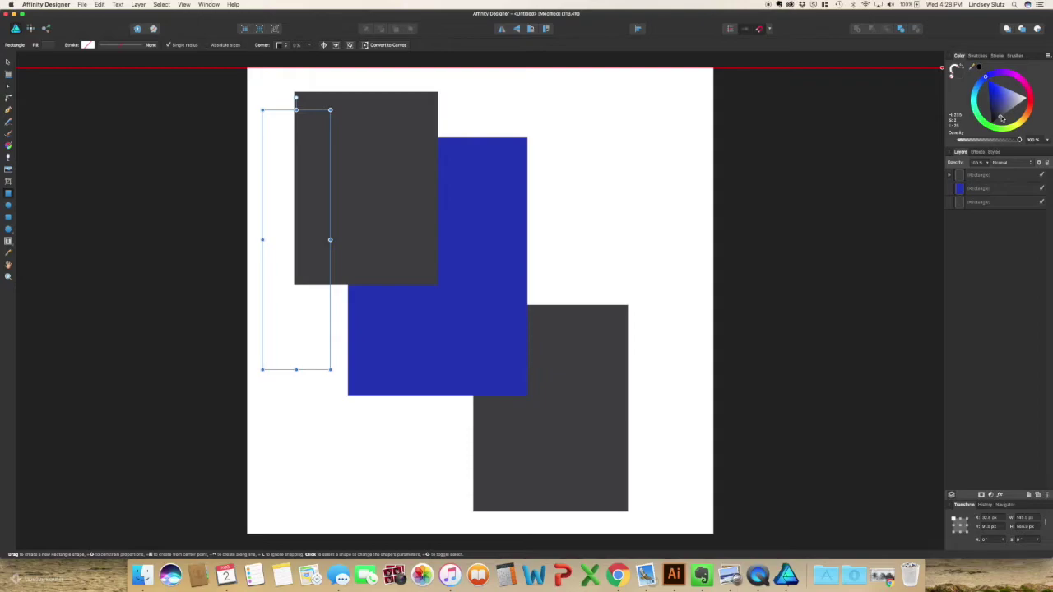
Step: Tint the nested strip lavender, then marquee-select all the rectangles and delete them
drag(1000, 117, 1007, 109)
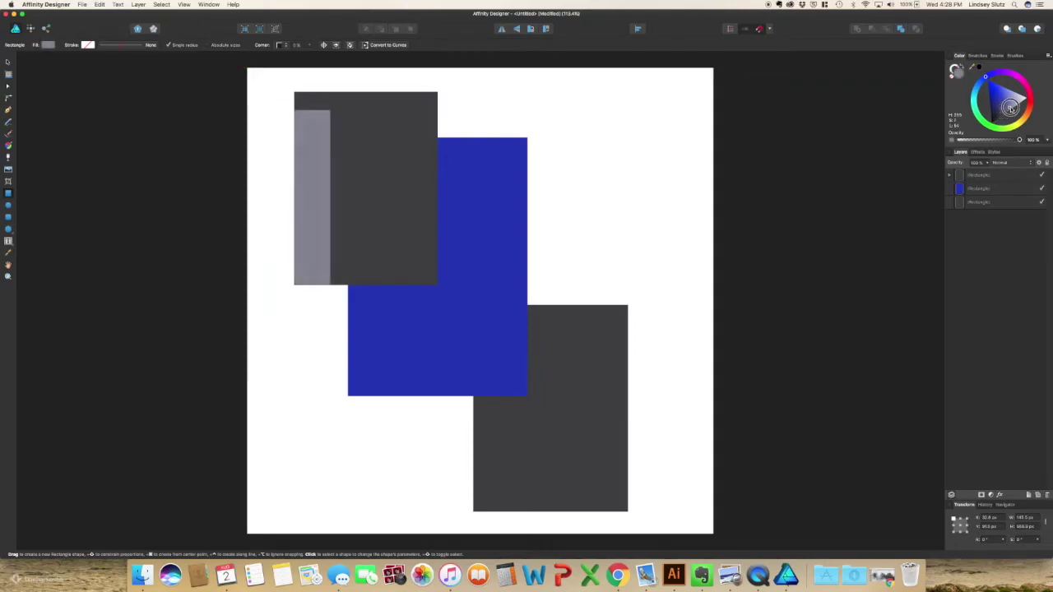
mouse_move(1011, 107)
mouse_down()
mouse_move(1015, 98)
mouse_move(1007, 102)
mouse_up()
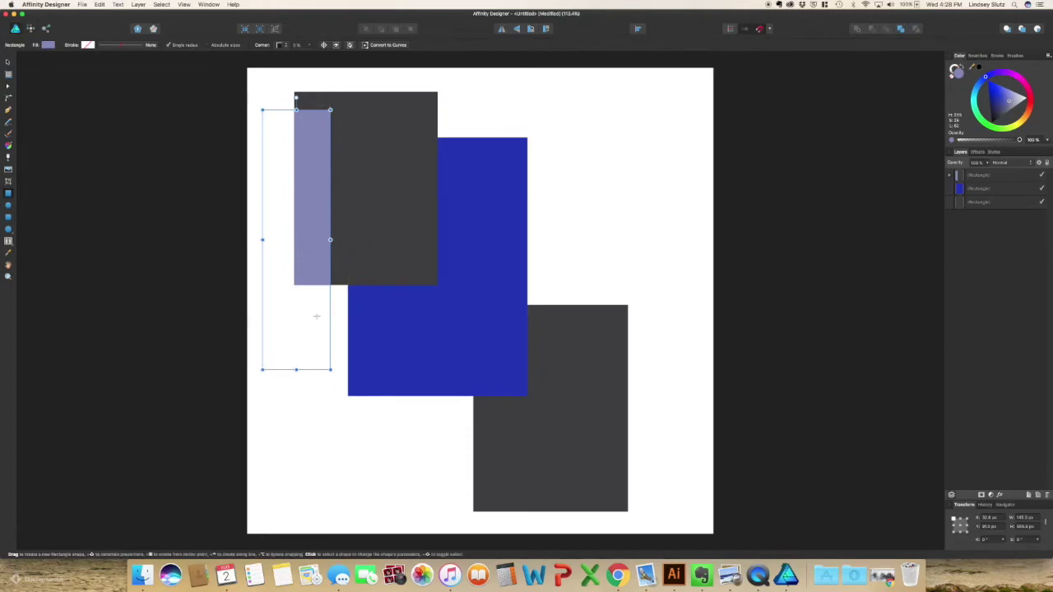
key(v)
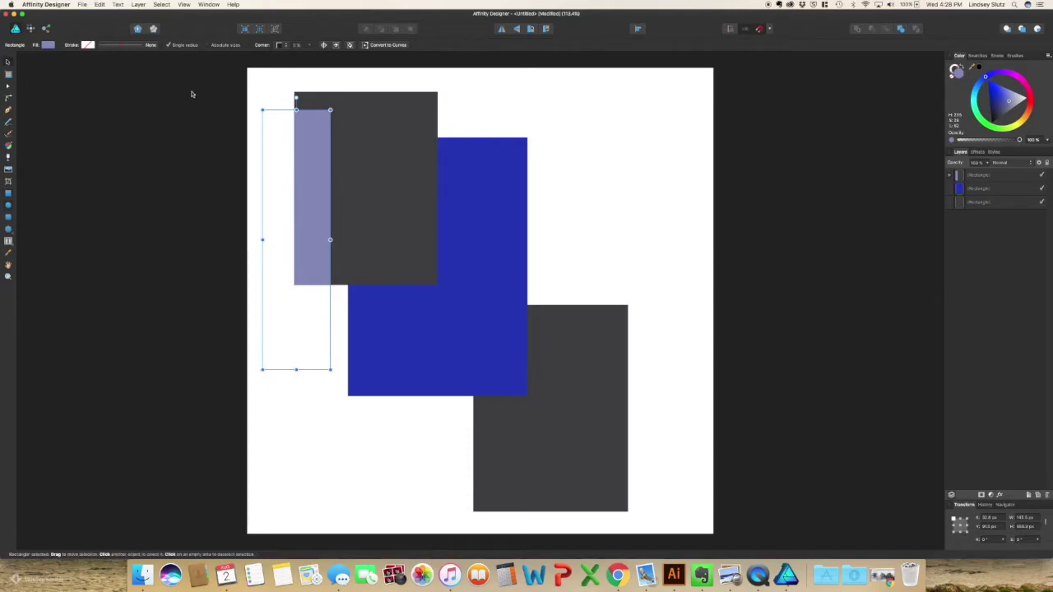
drag(234, 74, 671, 537)
key(Delete)
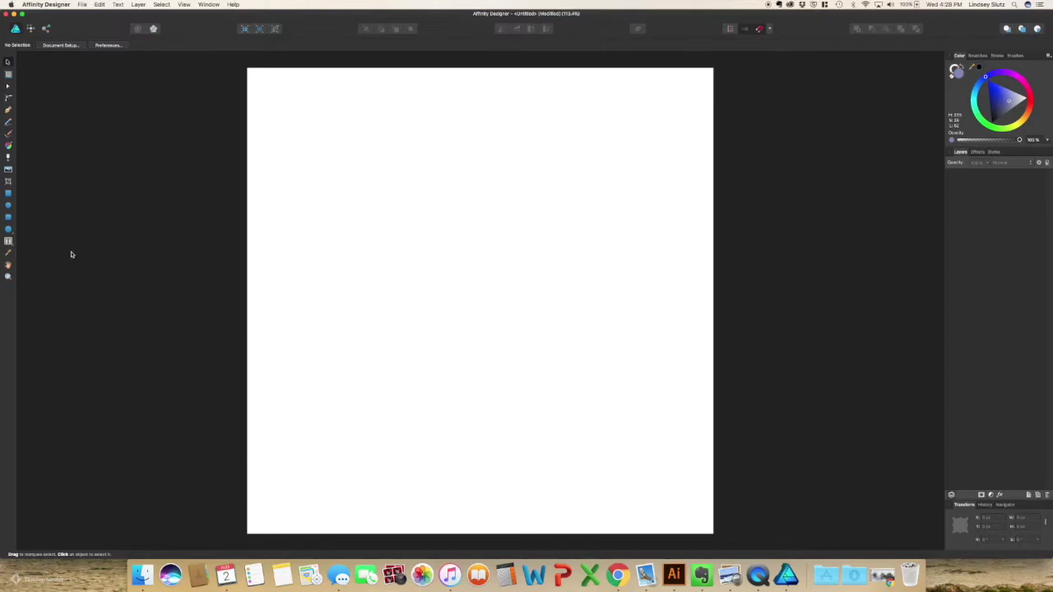
Step: Draw eight lavender circles of varying sizes, one spilling off the left edge
click(8, 205)
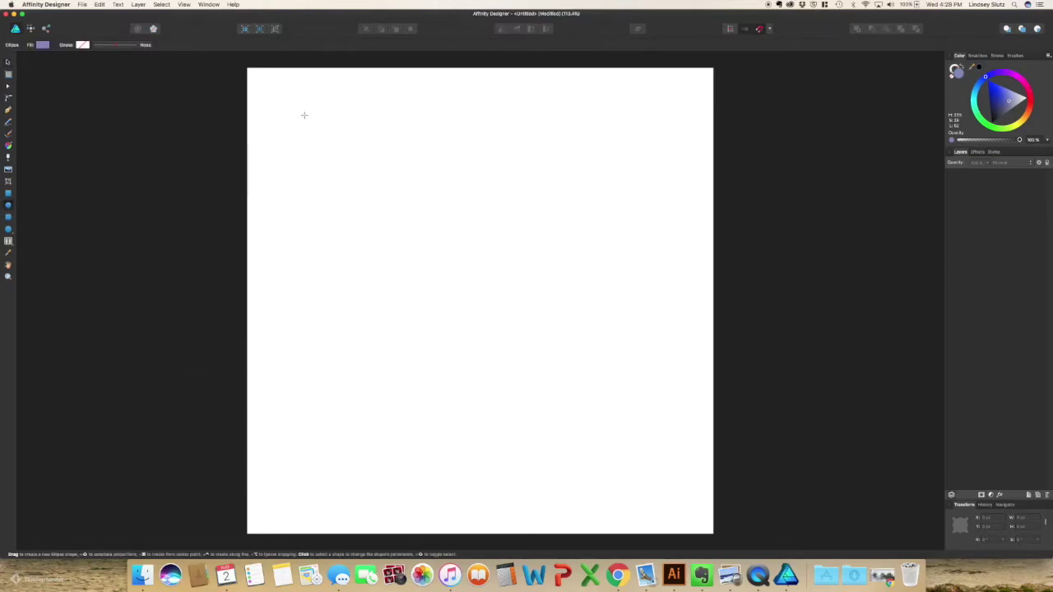
drag(303, 113, 398, 204)
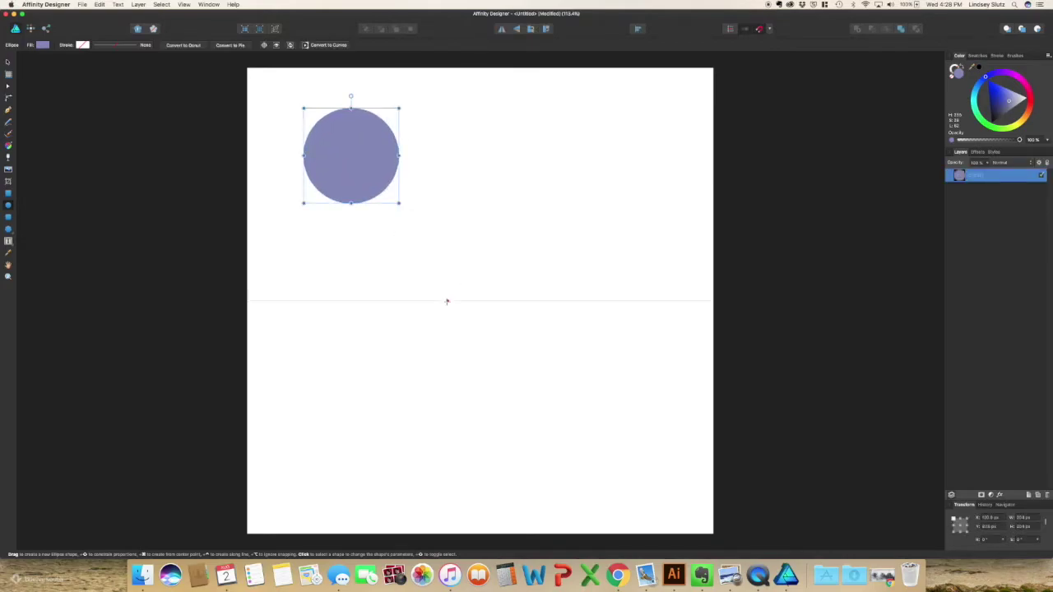
drag(352, 316, 449, 413)
drag(451, 203, 513, 264)
mouse_move(540, 344)
mouse_down()
mouse_move(600, 429)
mouse_move(648, 453)
mouse_up()
drag(431, 461, 484, 513)
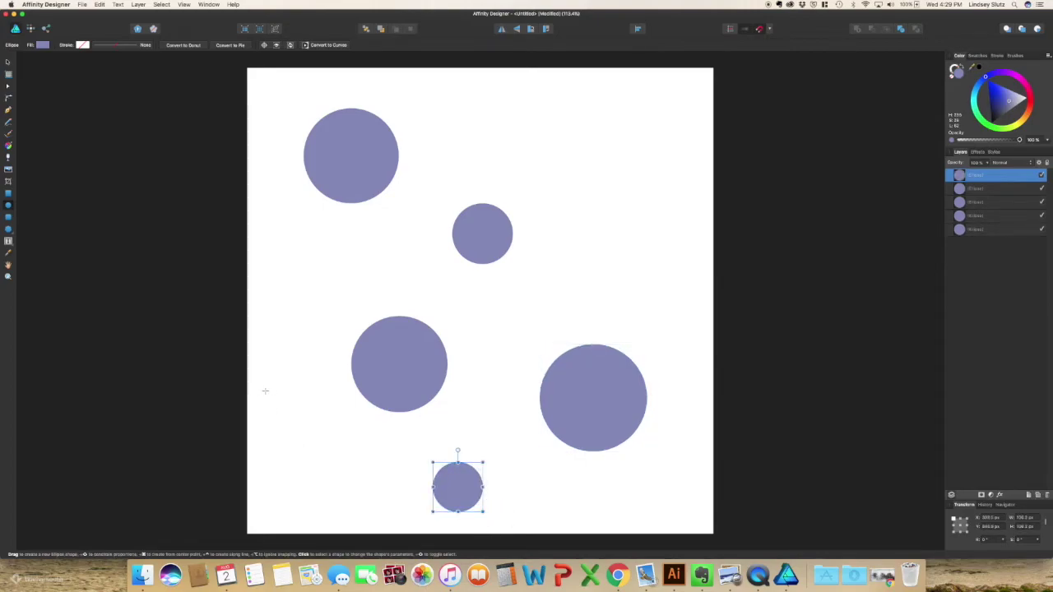
drag(215, 382, 328, 494)
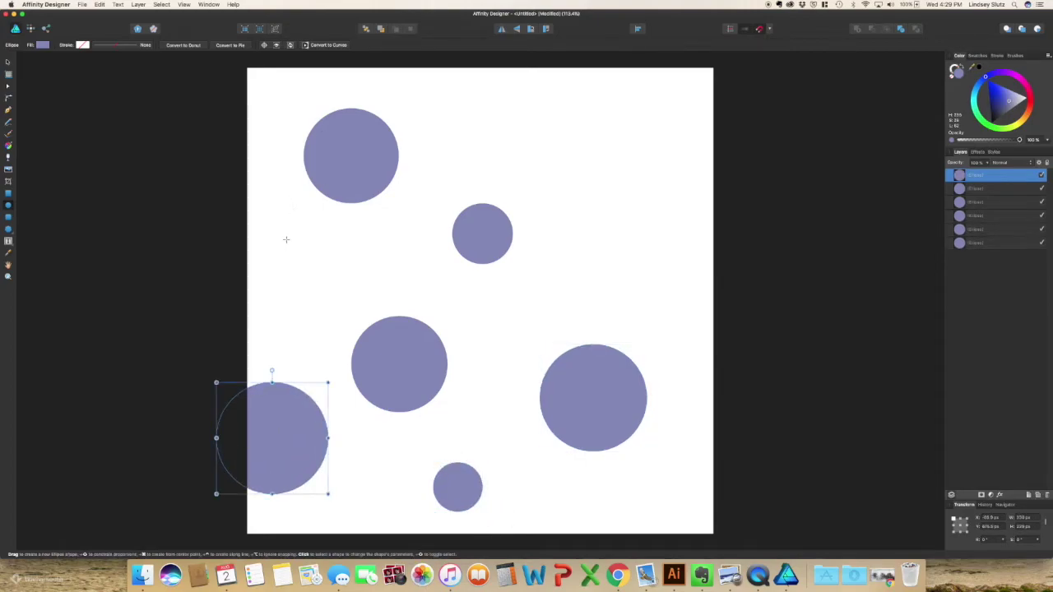
drag(286, 240, 351, 304)
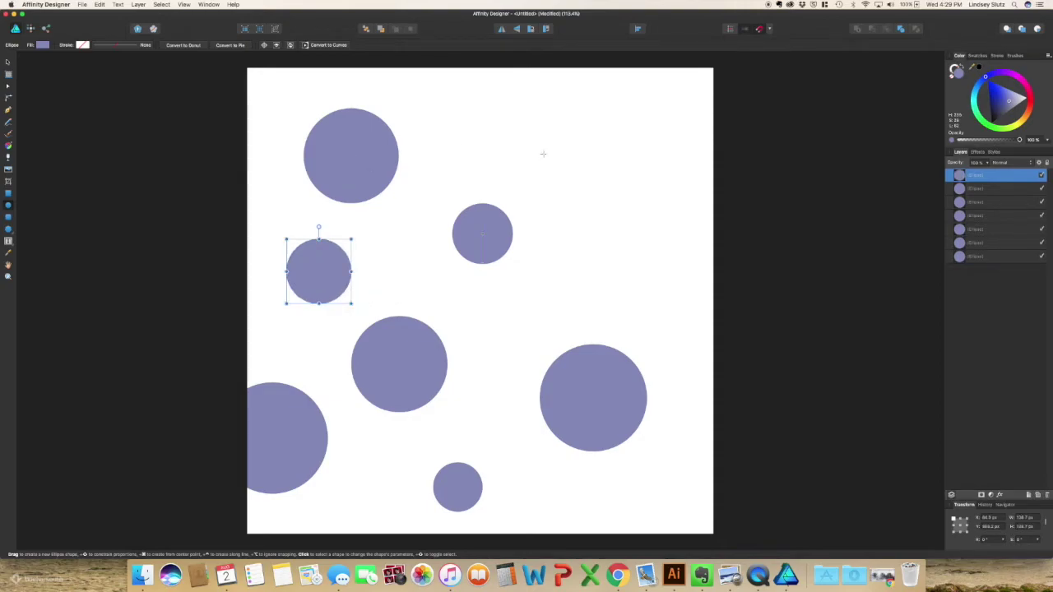
drag(543, 153, 436, 60)
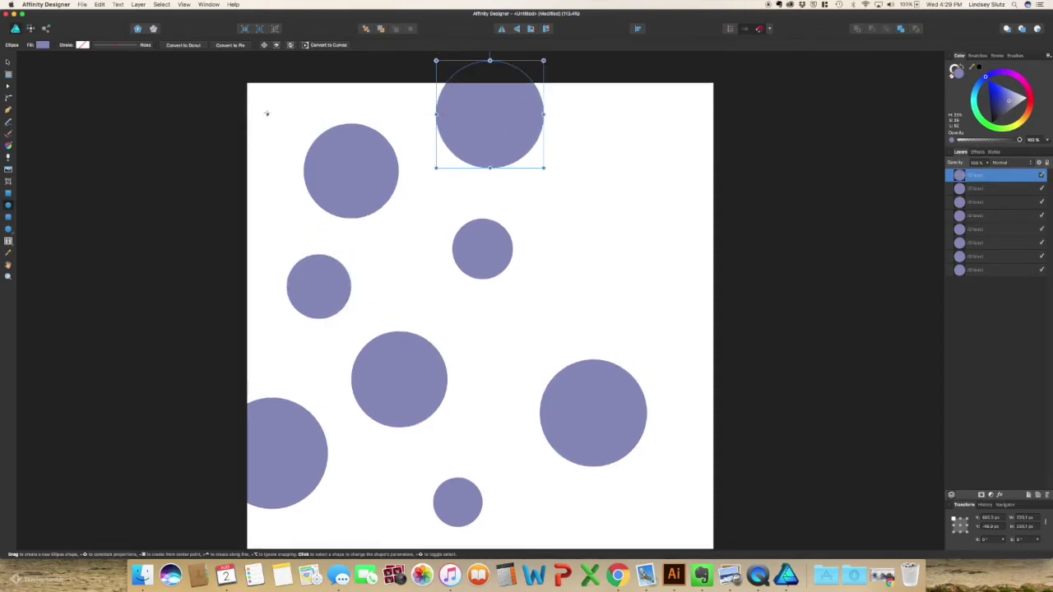
Step: Add six more circles, nudge the bottom circle up-left, and deselect
drag(255, 102, 286, 133)
drag(557, 195, 613, 250)
drag(509, 318, 533, 352)
scroll(600, 480, down, 1)
drag(632, 110, 709, 188)
drag(580, 137, 595, 151)
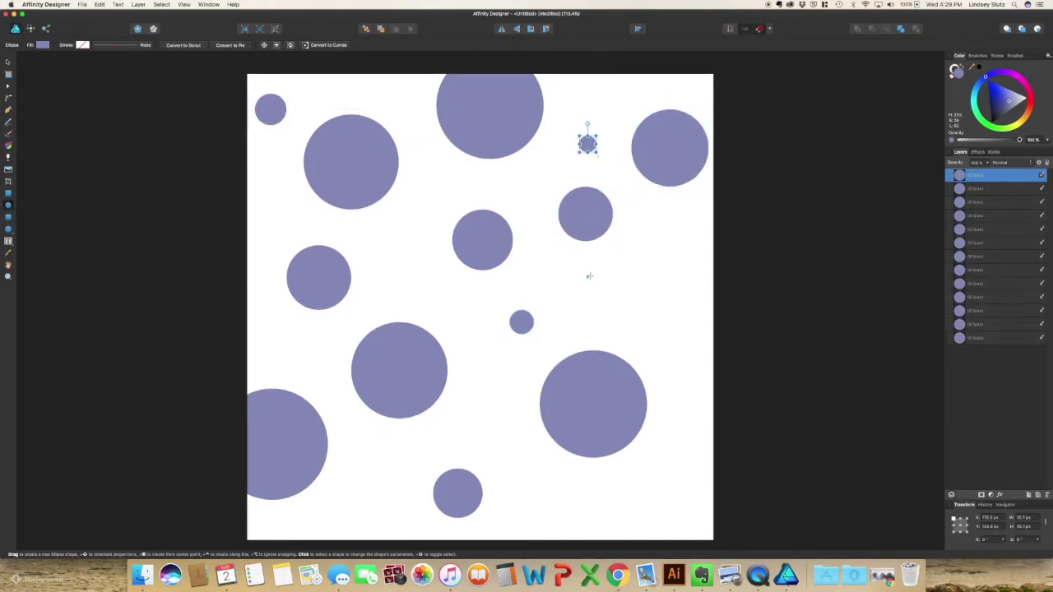
drag(612, 265, 671, 322)
key(v)
drag(463, 496, 444, 468)
click(682, 419)
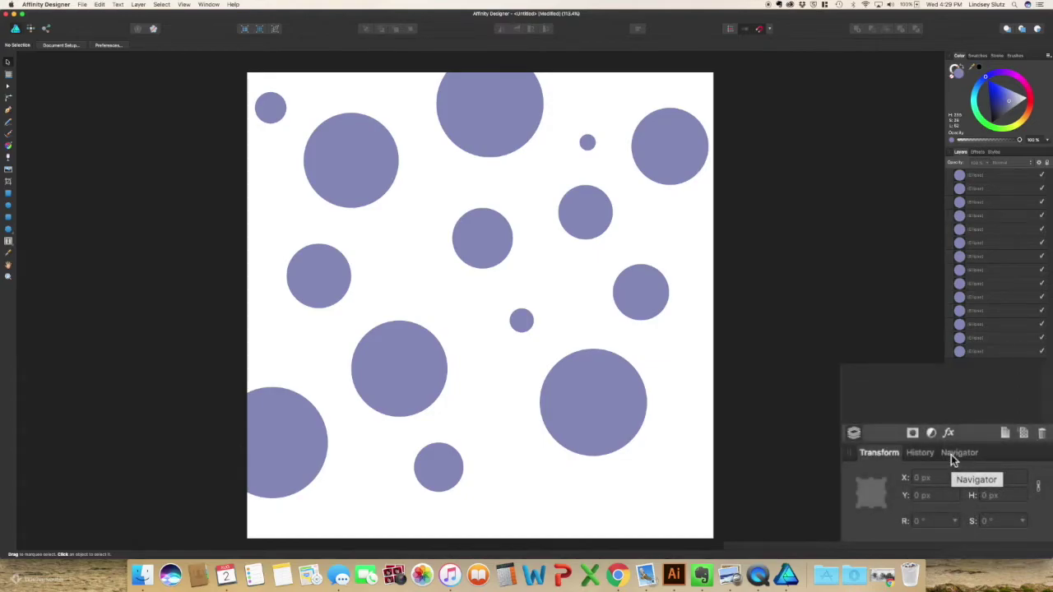
Step: Show the Navigator panel with its zoom slider and circle-pattern thumbnail
click(953, 457)
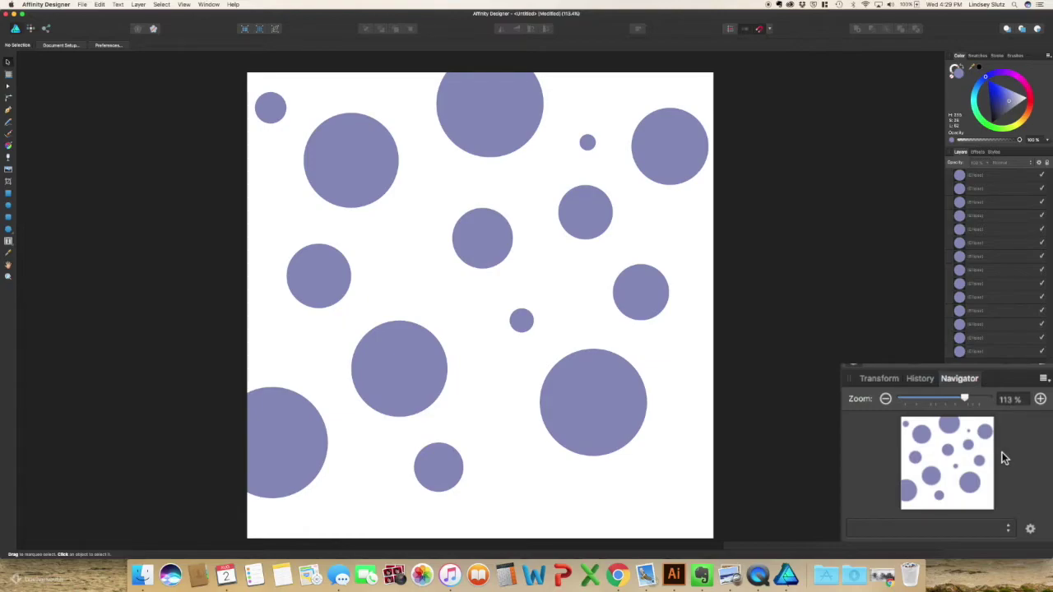
Step: Zoom in on the circles to 300% with the Navigator, then zoom back out
click(1041, 399)
click(1041, 399)
click(1041, 399)
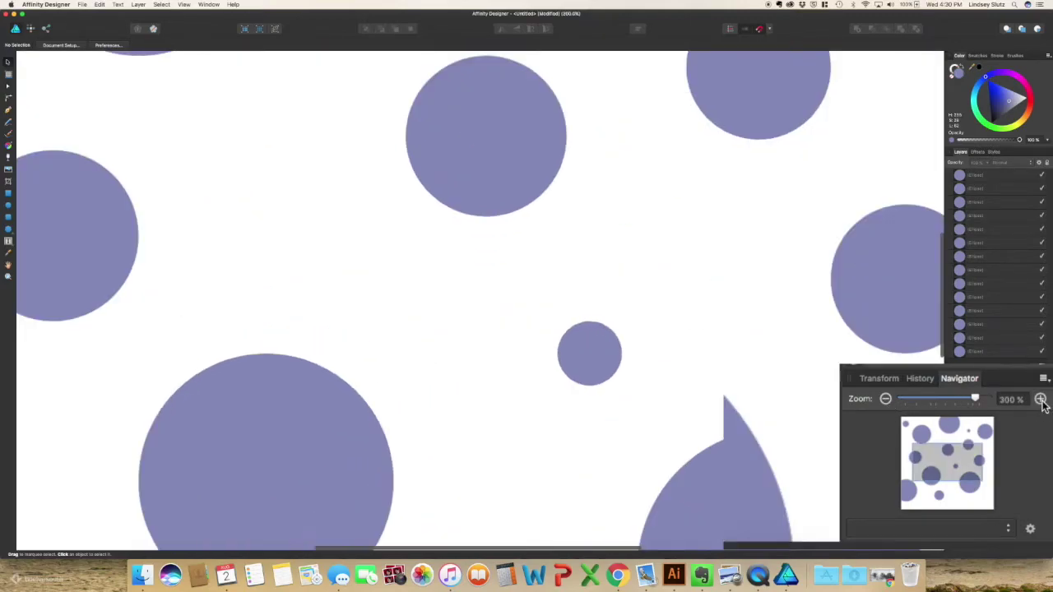
click(885, 399)
click(885, 399)
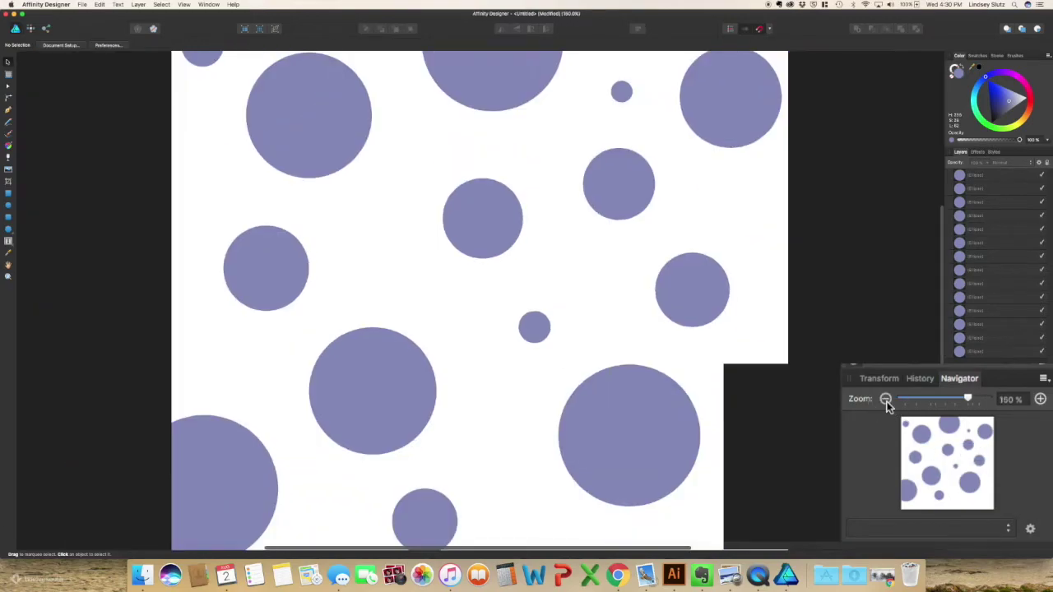
click(885, 399)
drag(956, 400, 979, 400)
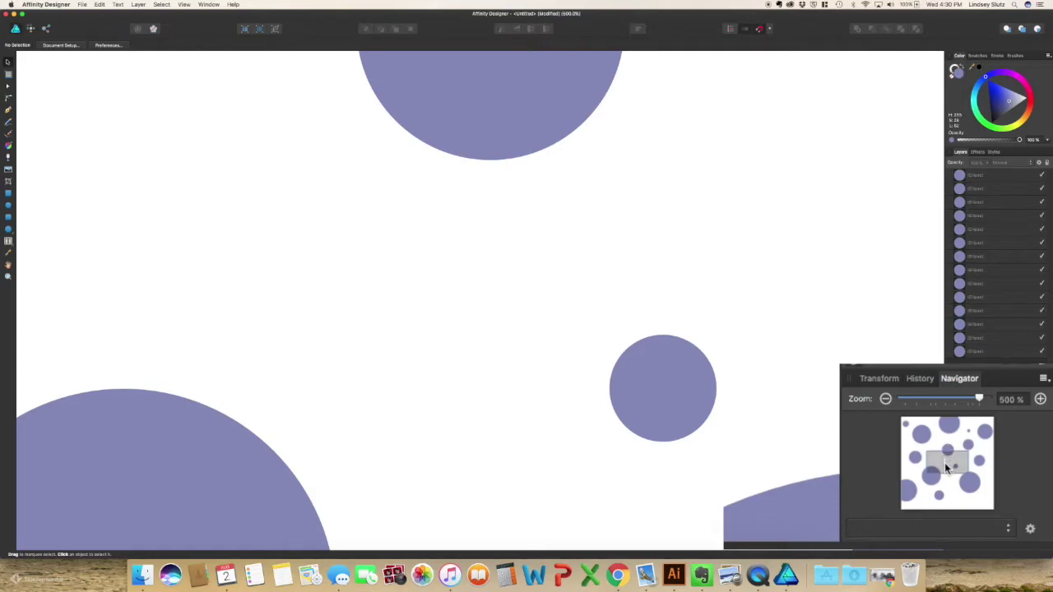
Step: Pan around the circle pattern, then fit the whole artboard in the window with Cmd+0
drag(947, 467, 935, 431)
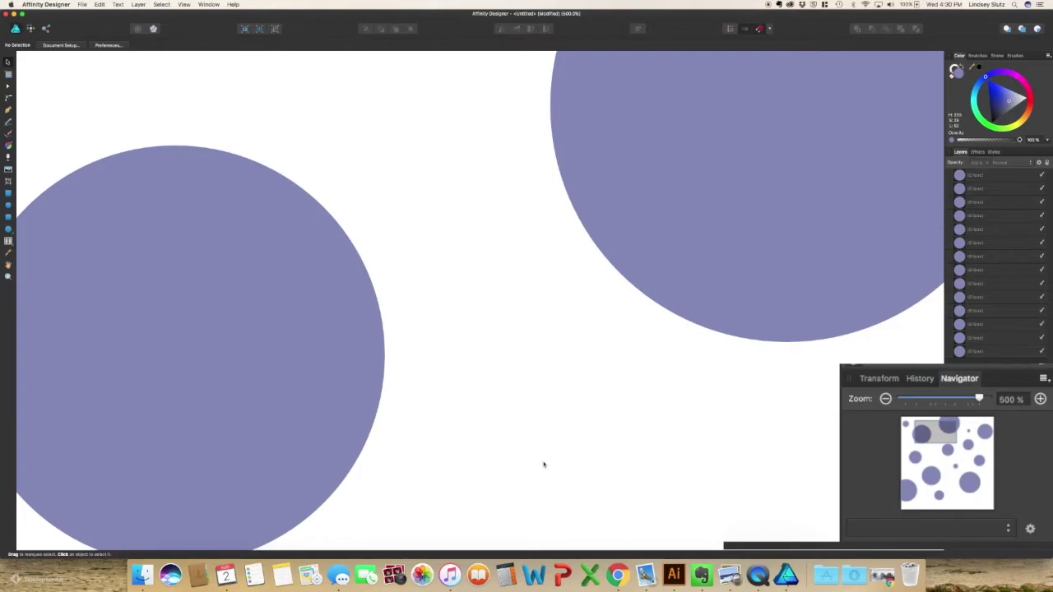
key(space)
drag(552, 458, 532, 376)
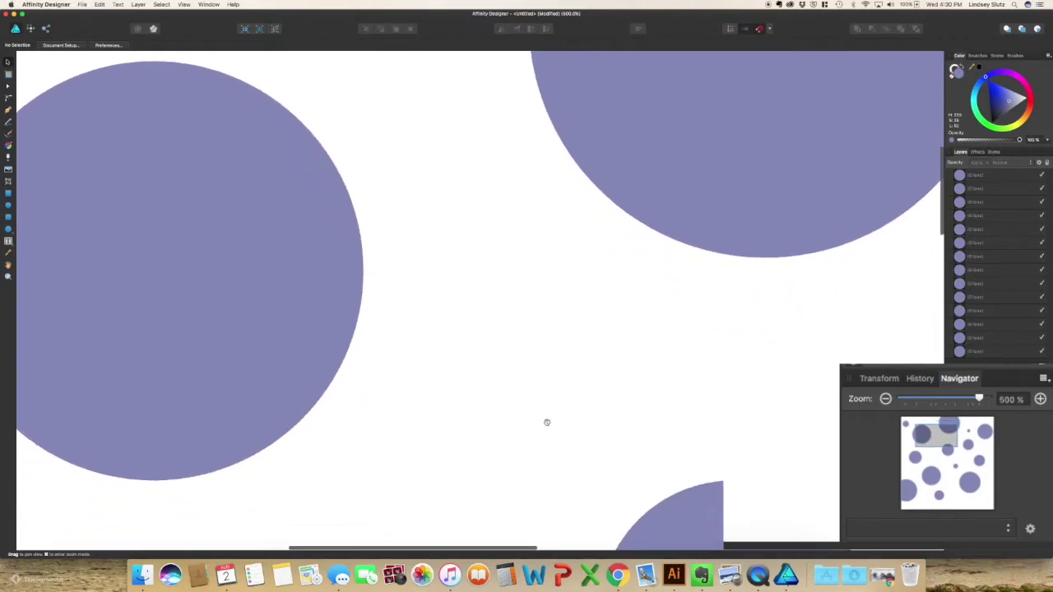
drag(545, 423, 522, 360)
mouse_move(670, 351)
mouse_down()
mouse_move(651, 355)
mouse_move(594, 414)
mouse_up()
scroll(609, 395, up, 5)
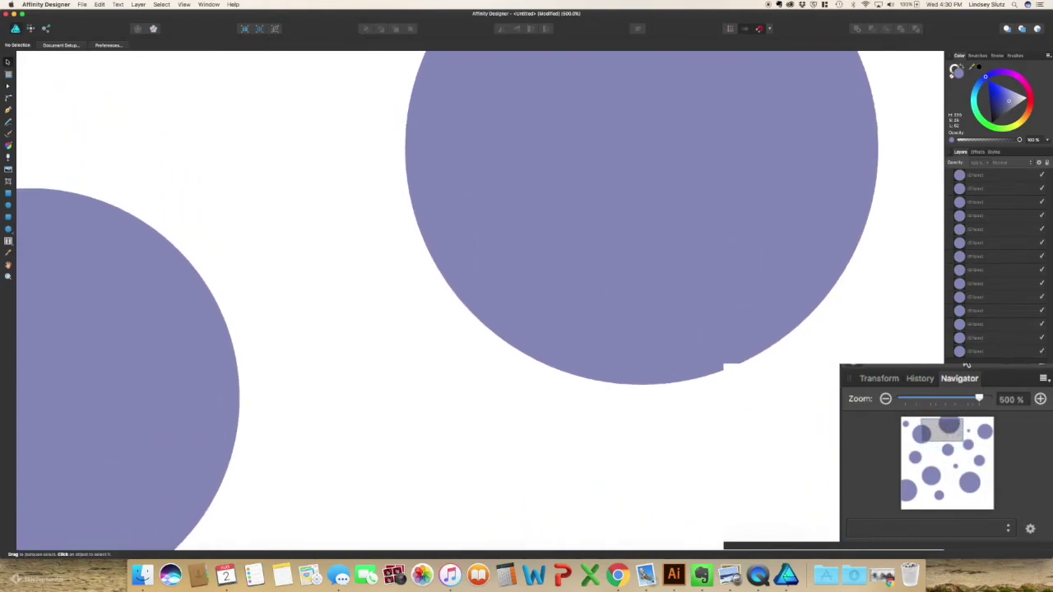
drag(948, 427, 946, 457)
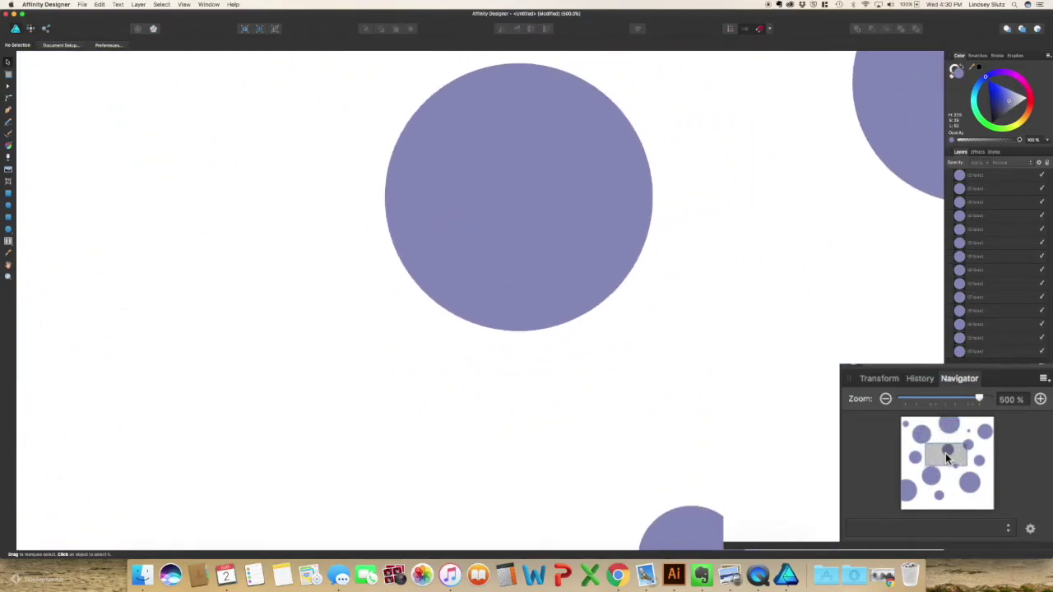
key(super+0)
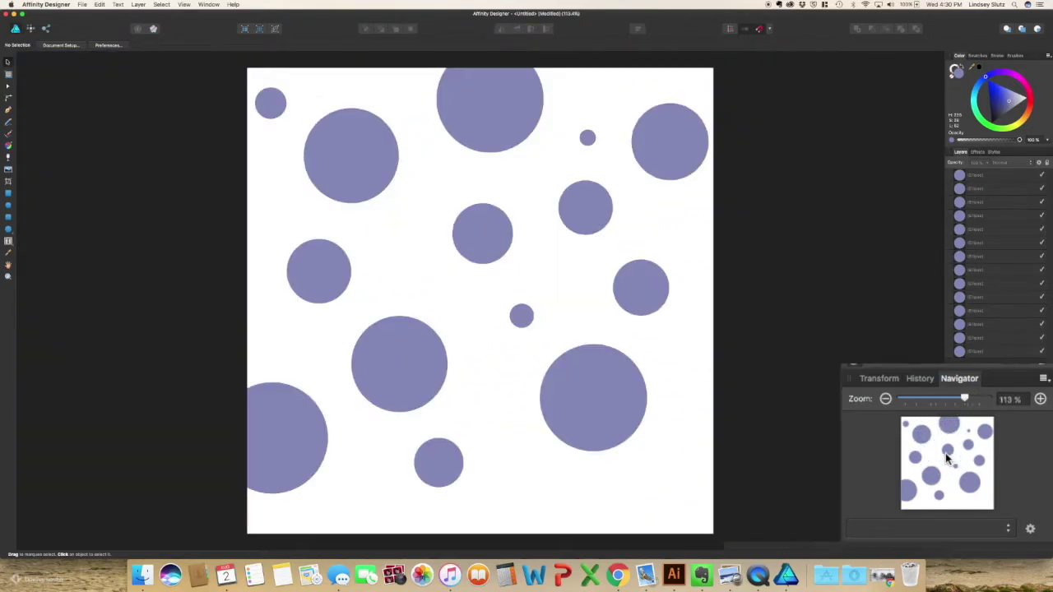
Step: Step back through the History panel's ellipse additions, then return to the latest state
click(924, 382)
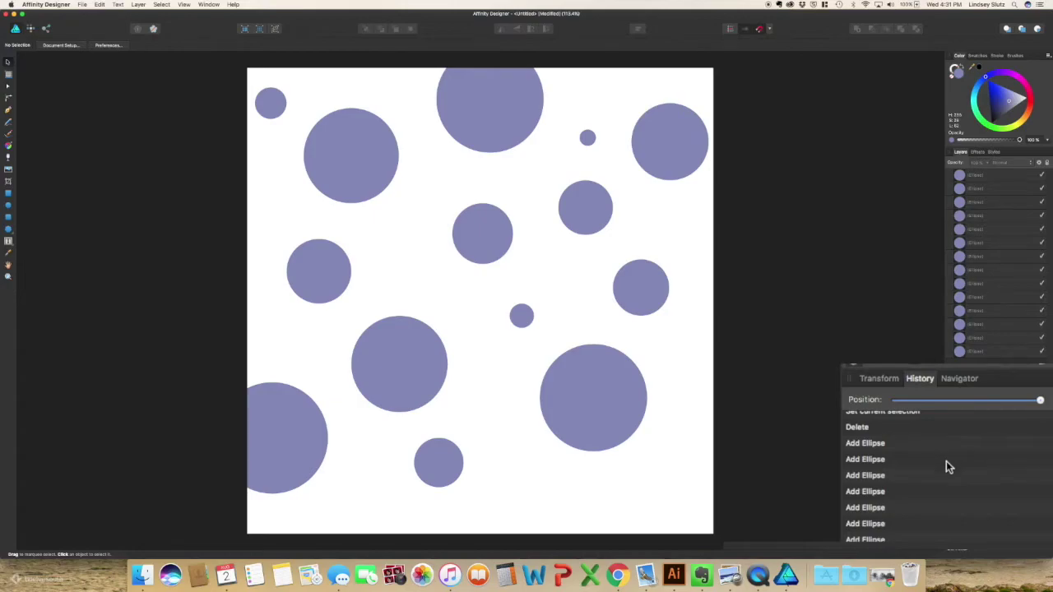
scroll(946, 461, down, 5)
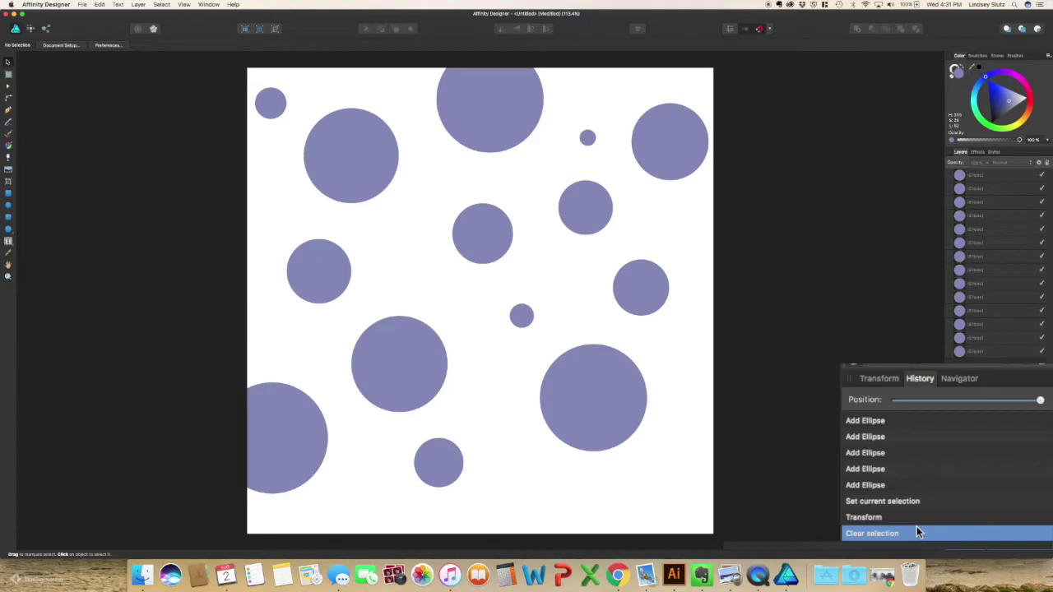
drag(917, 527, 918, 443)
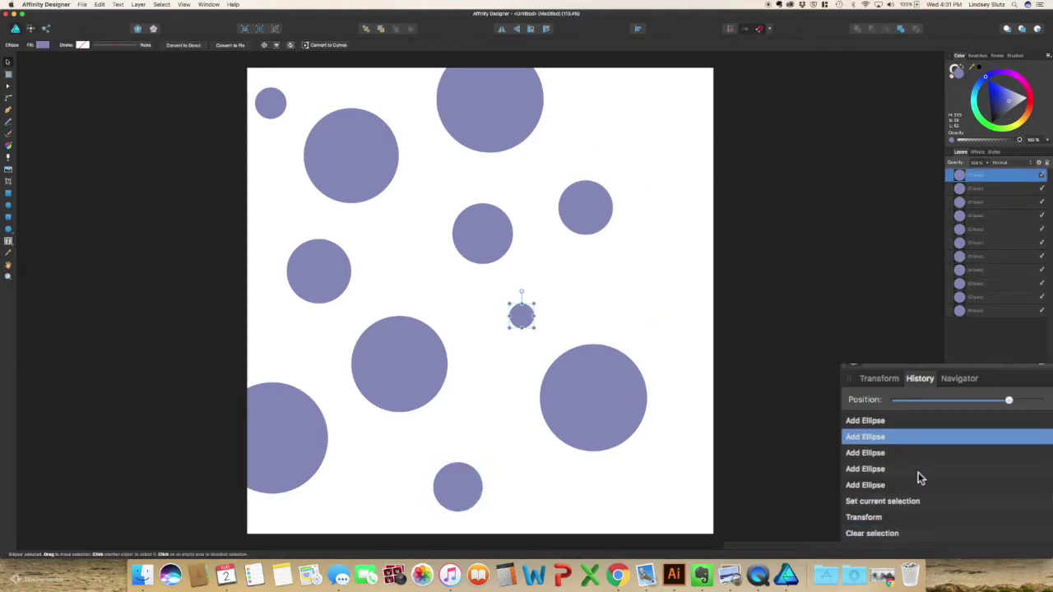
click(912, 533)
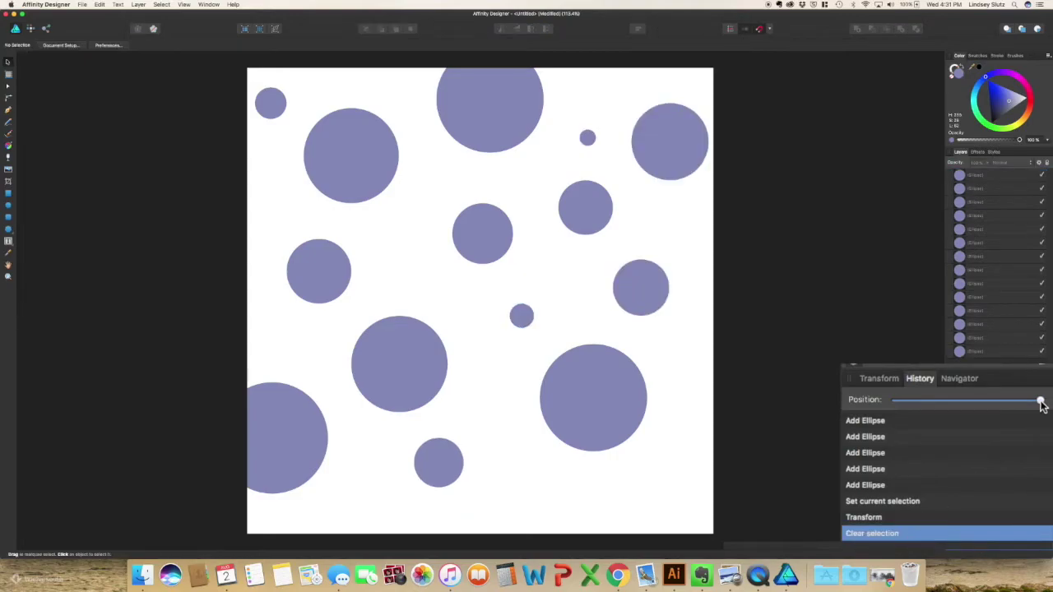
Step: Scrub the history again, clear the selection, and dock the History panel with the other panels
mouse_move(1041, 403)
mouse_down()
mouse_move(893, 401)
mouse_move(1040, 407)
mouse_up()
key(super+d)
drag(1050, 378, 985, 489)
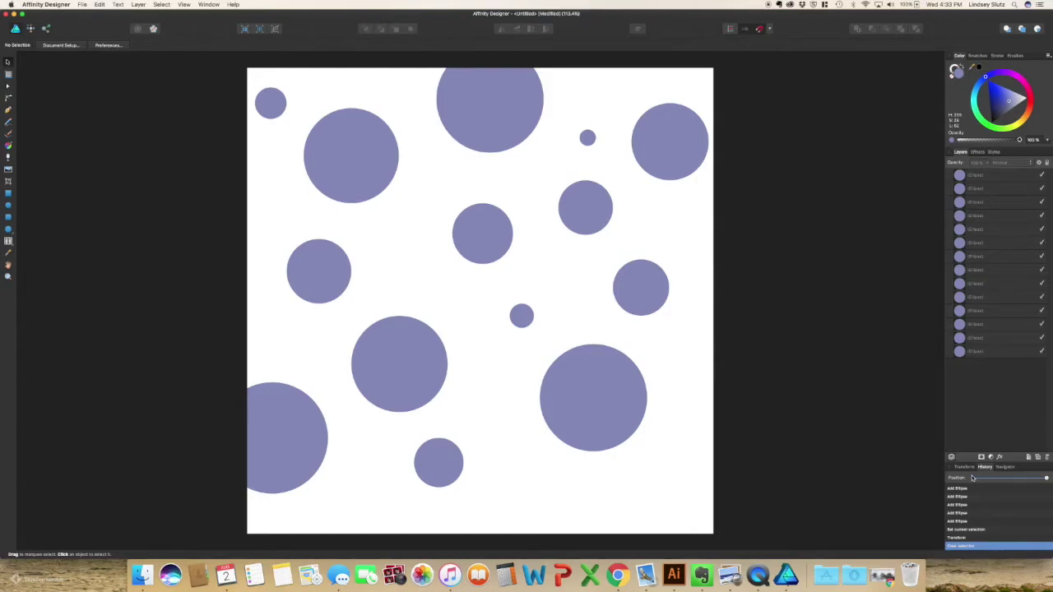
click(968, 467)
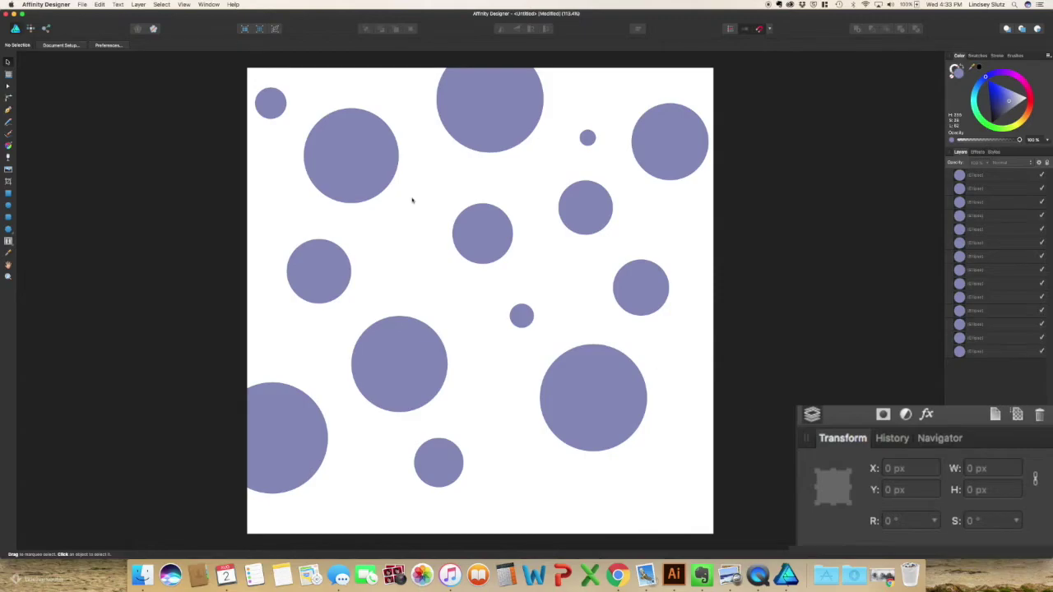
Step: In Transform, give the small top-left circle W 70 px, H 70 px and X 20 px
click(268, 100)
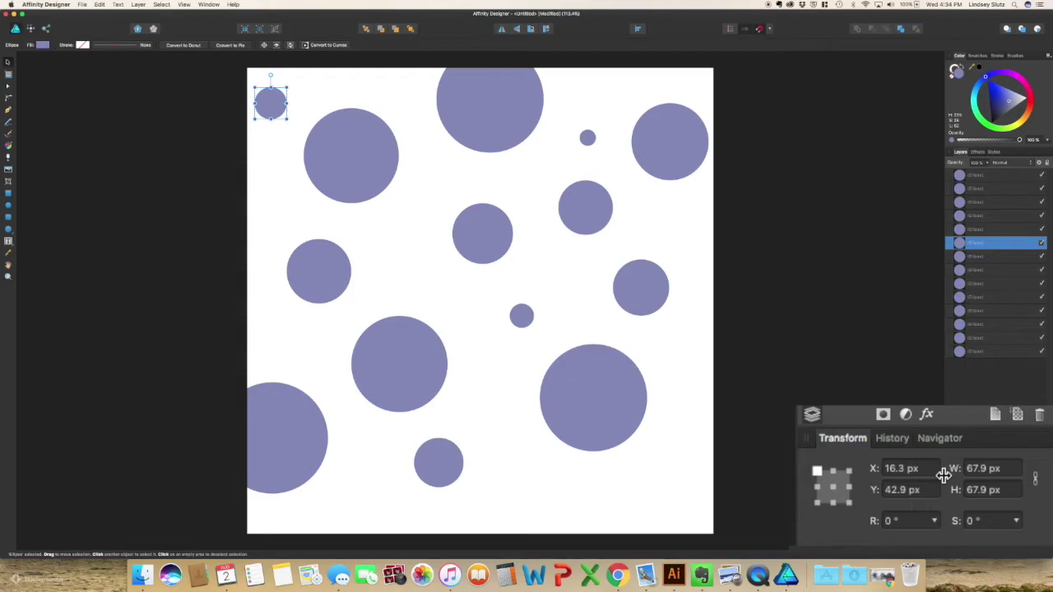
click(984, 467)
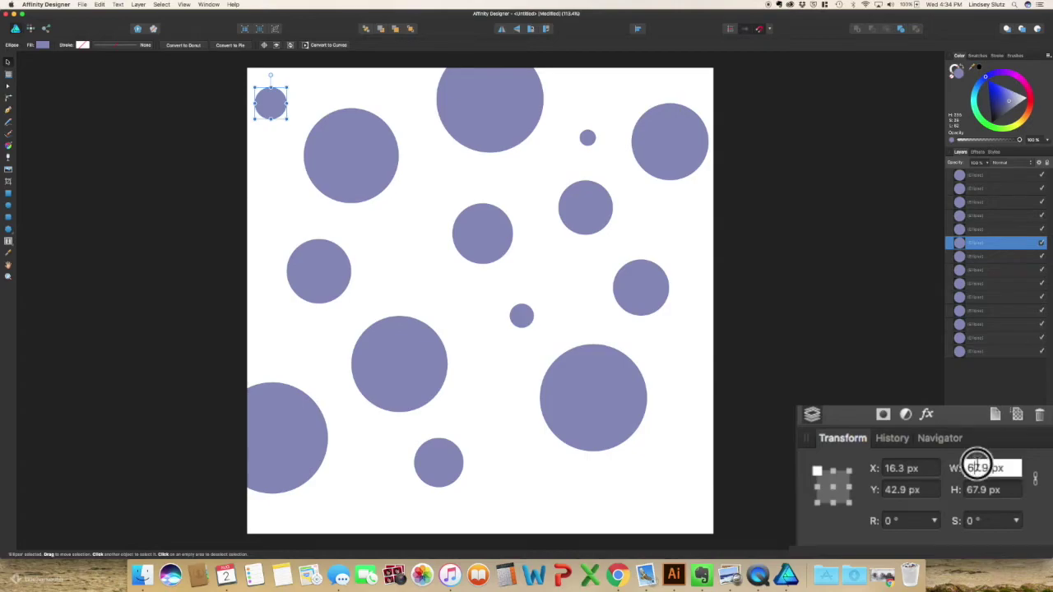
text(70)
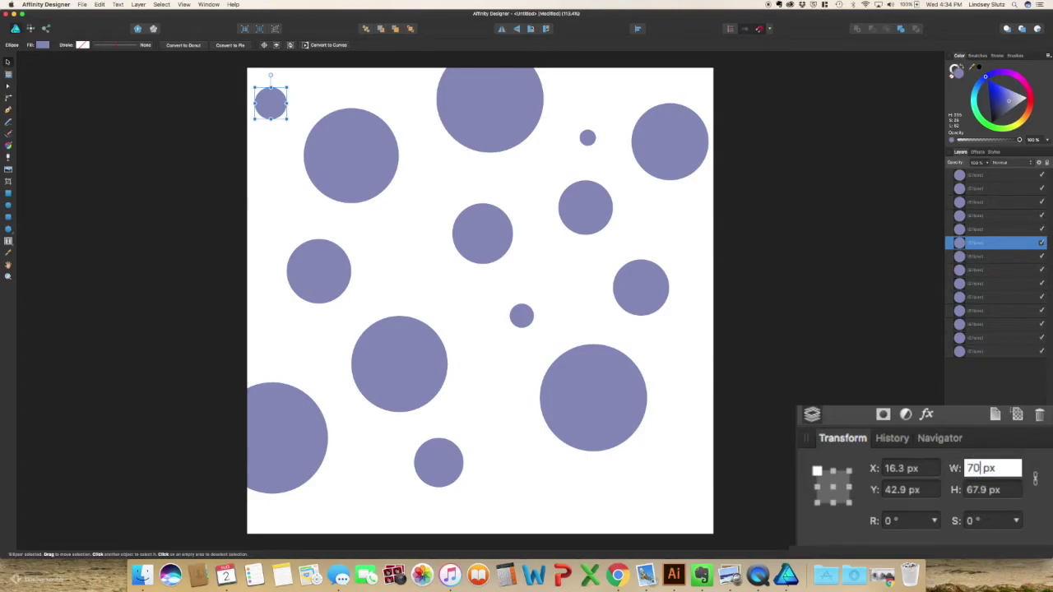
key(Return)
click(979, 491)
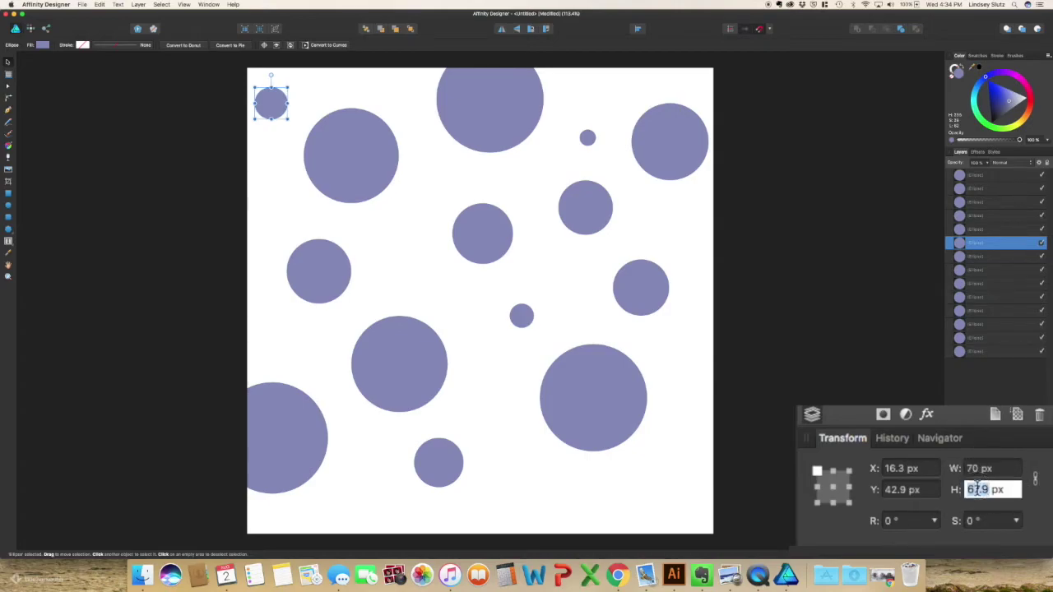
text(70)
key(Return)
click(915, 468)
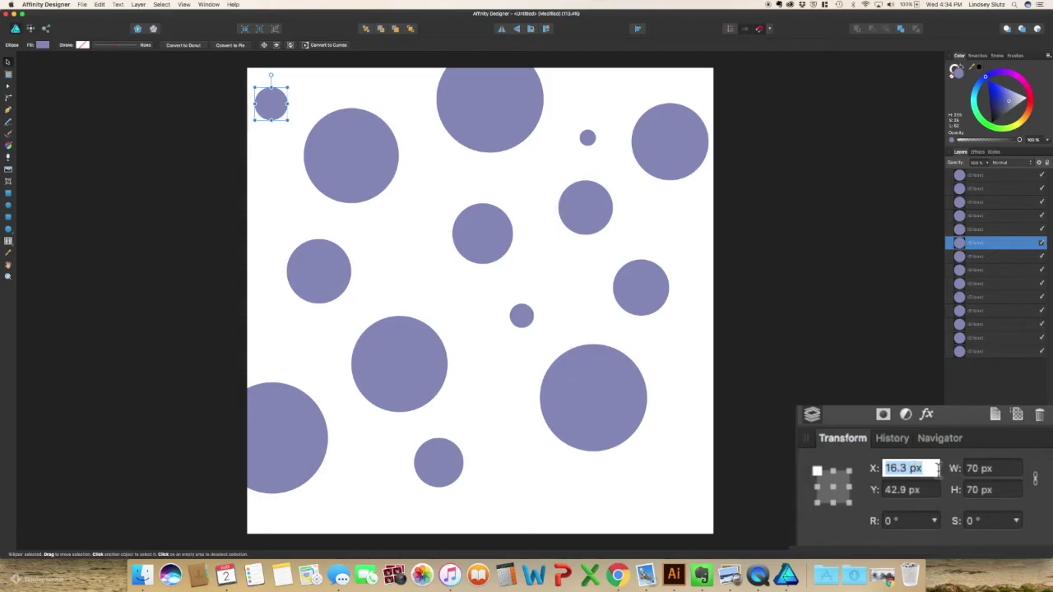
text(20)
key(Return)
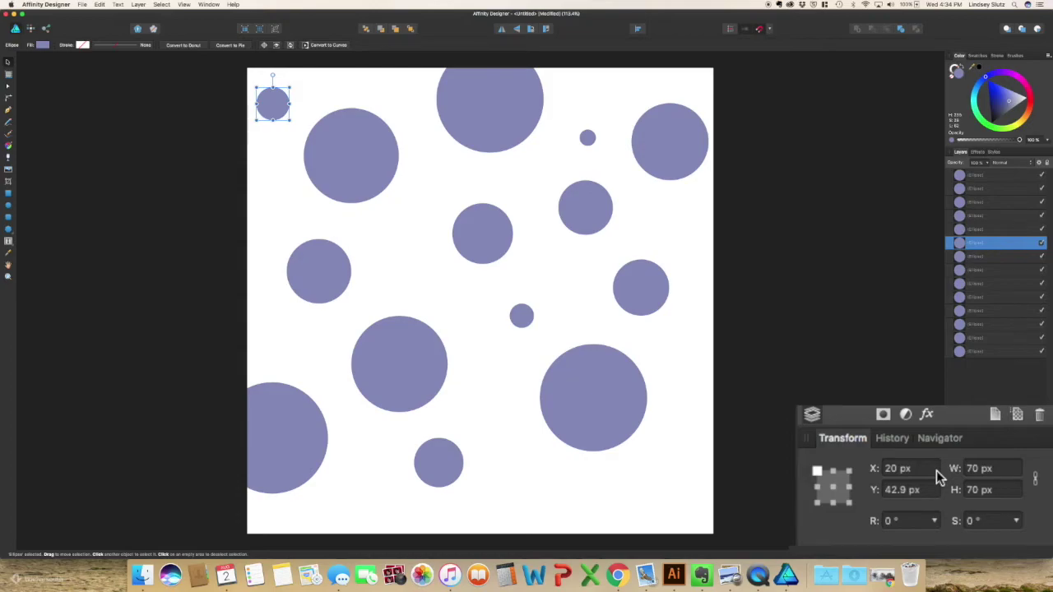
click(269, 436)
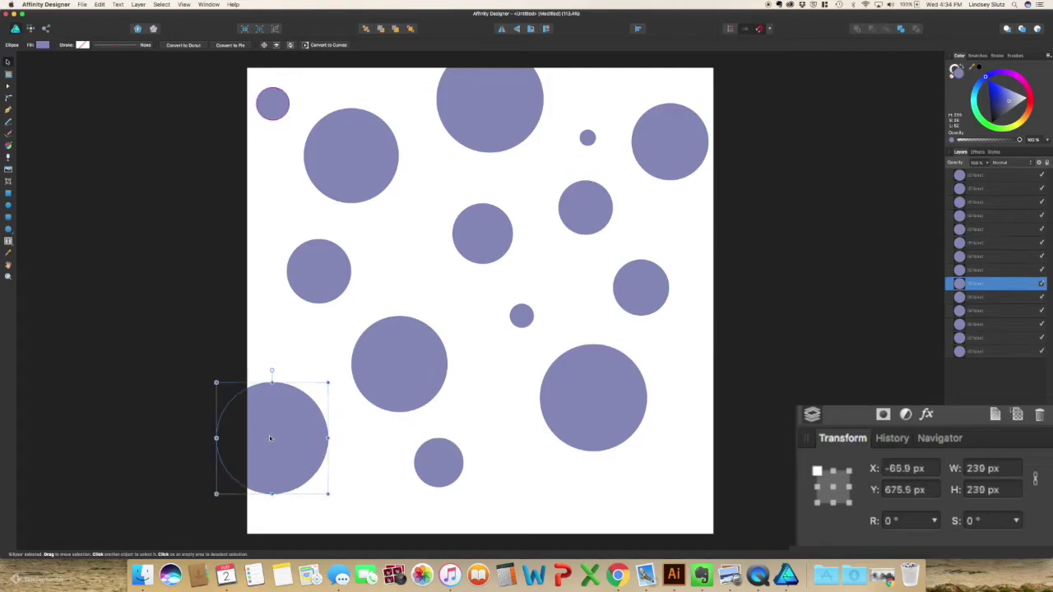
Step: Duplicate the large bottom-left circle with Cmd+J and move the copy +1000 px in X
click(517, 106)
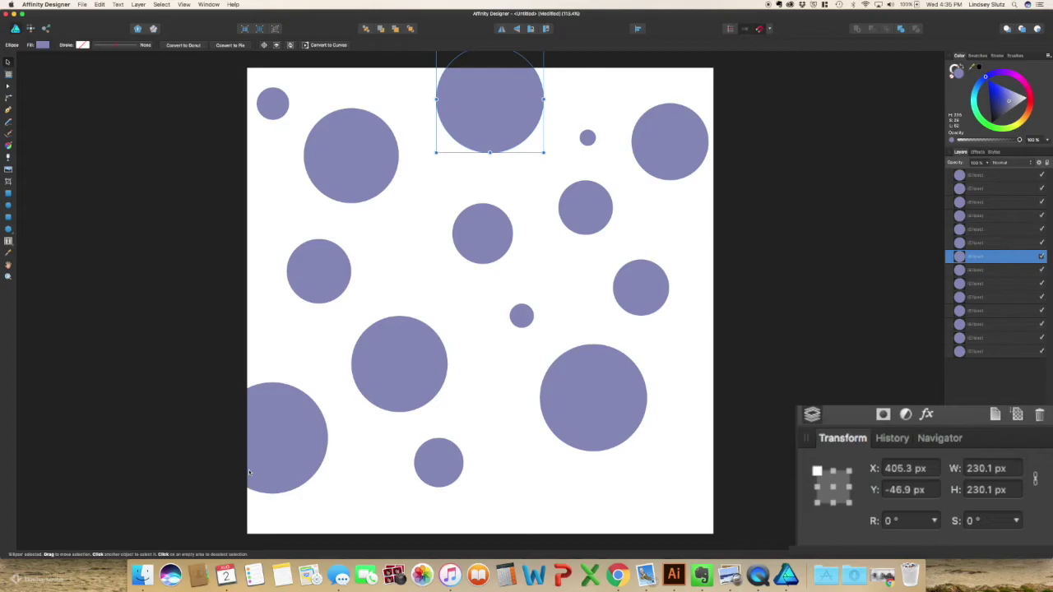
click(280, 458)
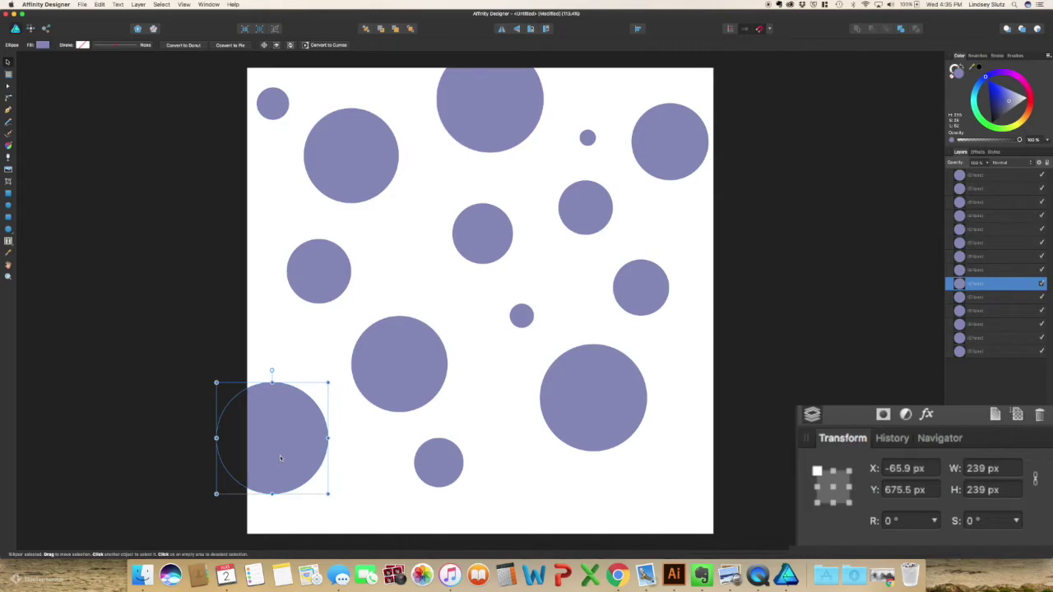
key(super+j)
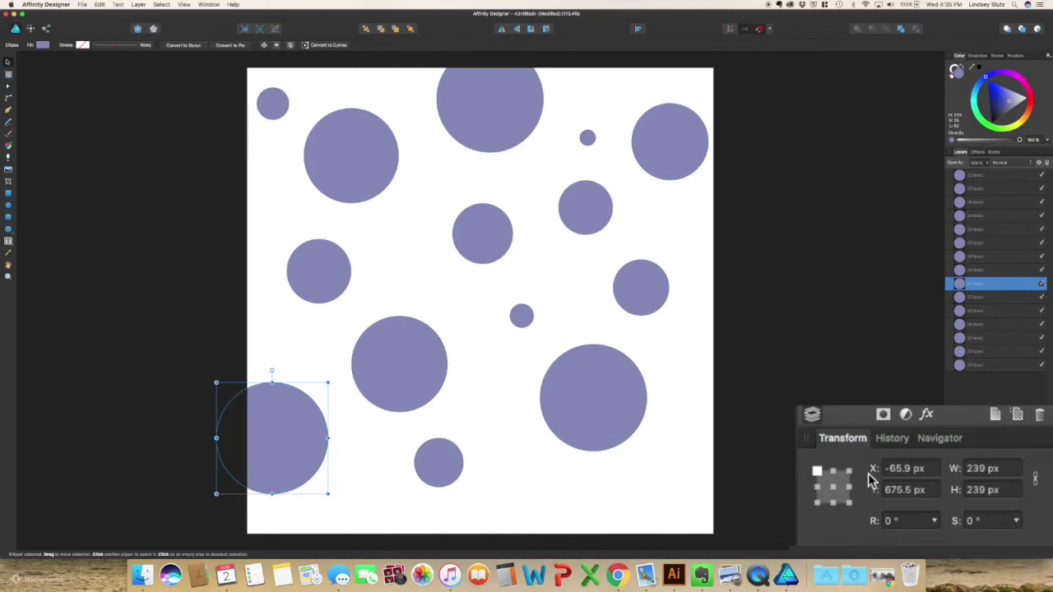
click(926, 469)
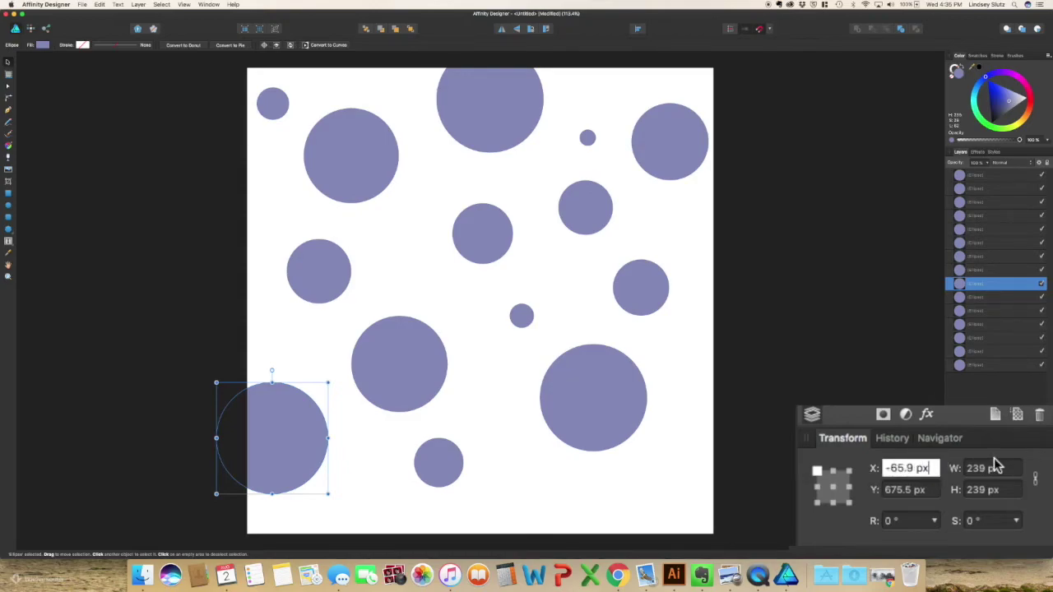
text(+1000)
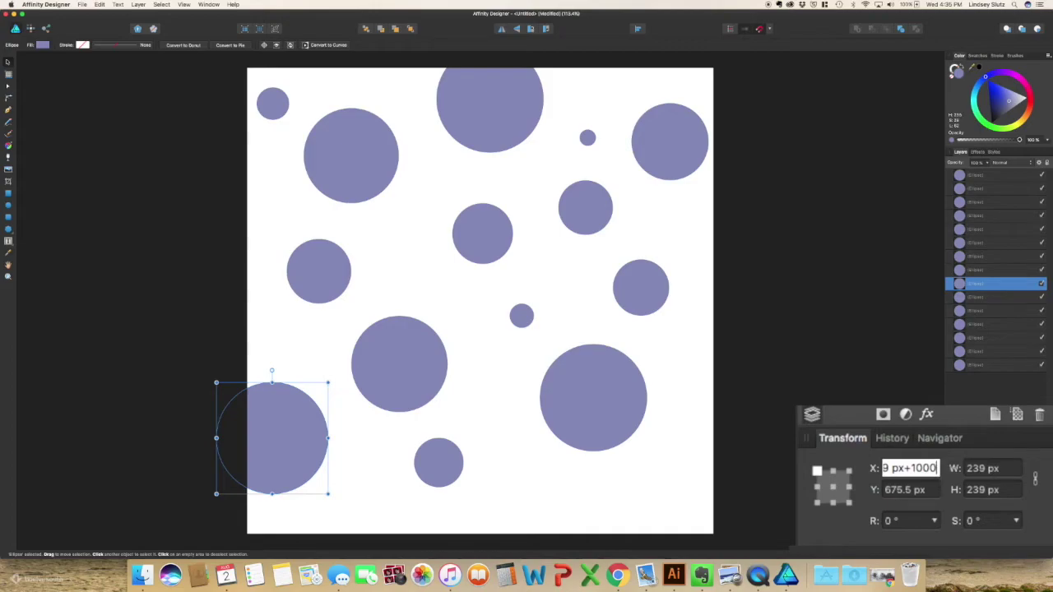
key(Return)
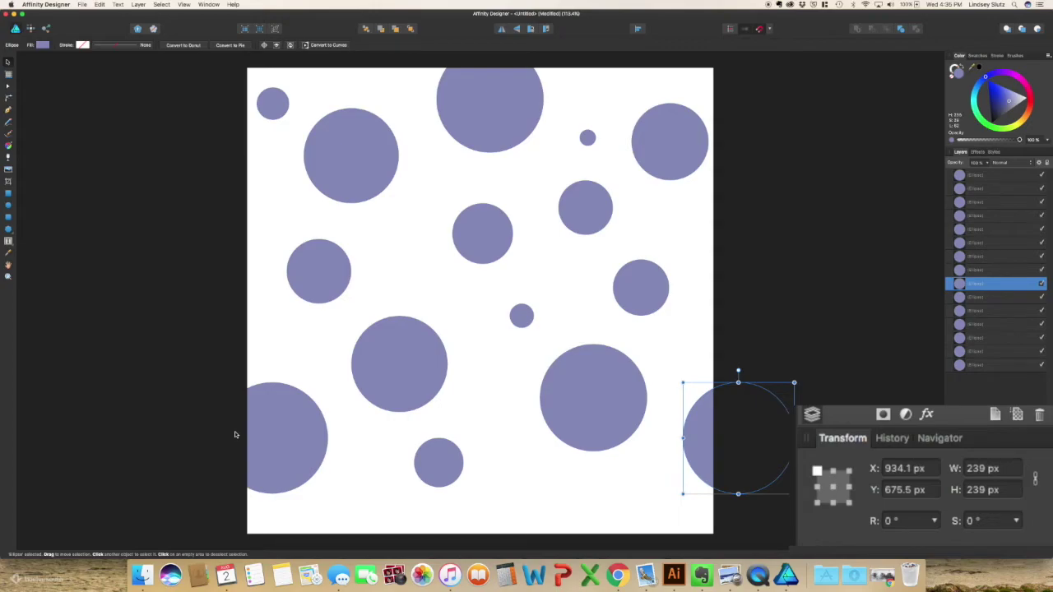
click(478, 129)
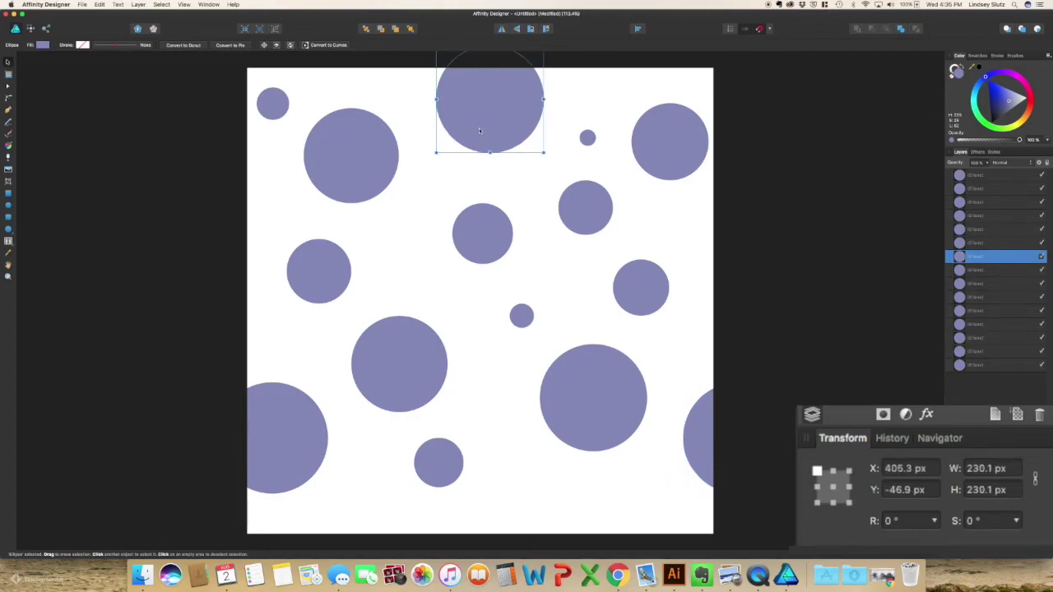
Step: Move the top-centre circle 1000 px down by adding +1000 to its Y position
click(935, 493)
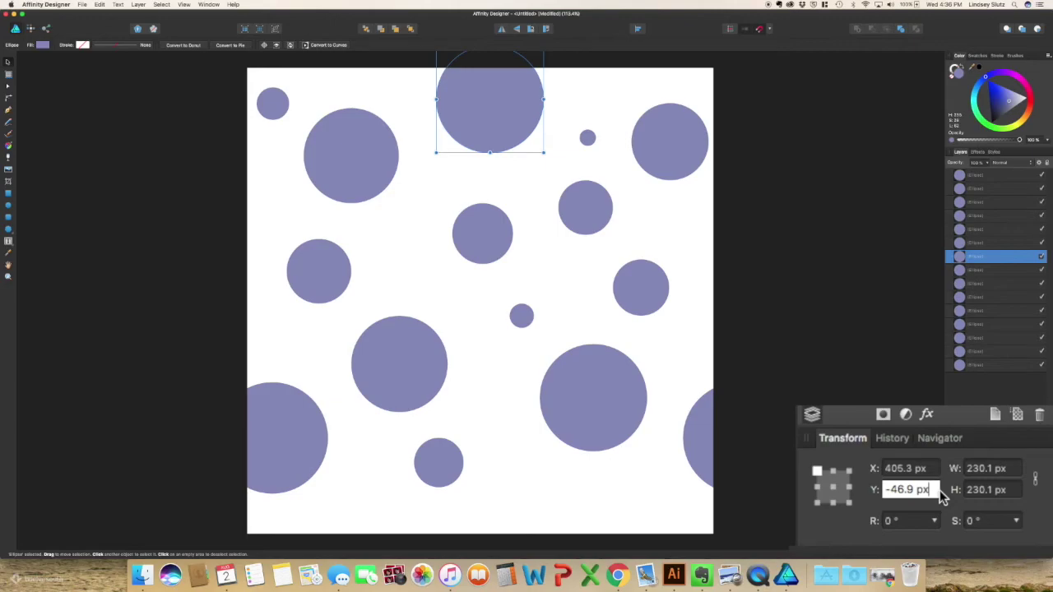
text(+1000)
key(Return)
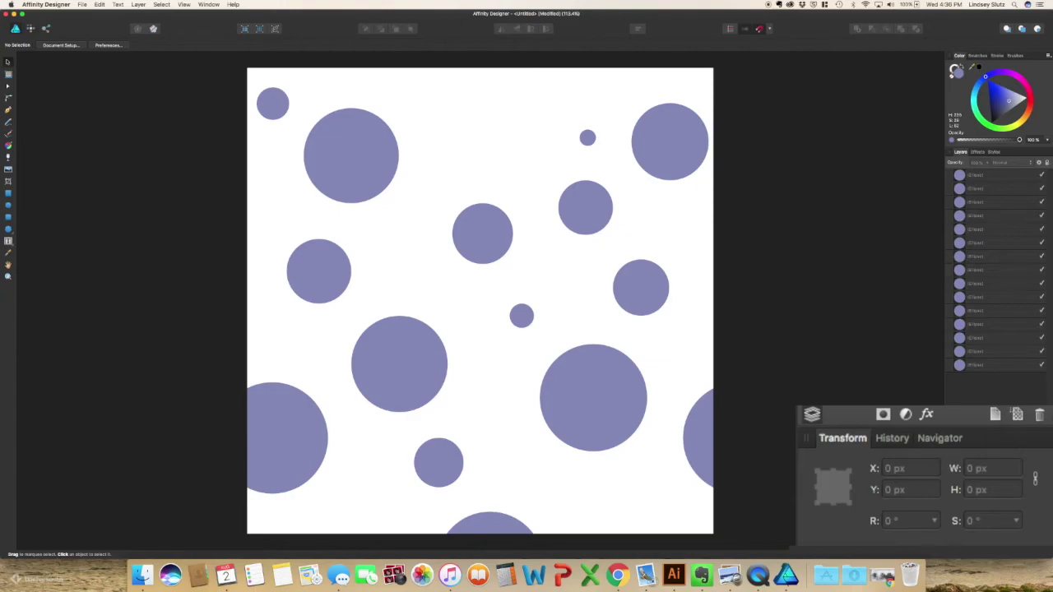
Step: Duplicate the bottom-edge circle, move the copy 1000 px up, then deselect
click(499, 528)
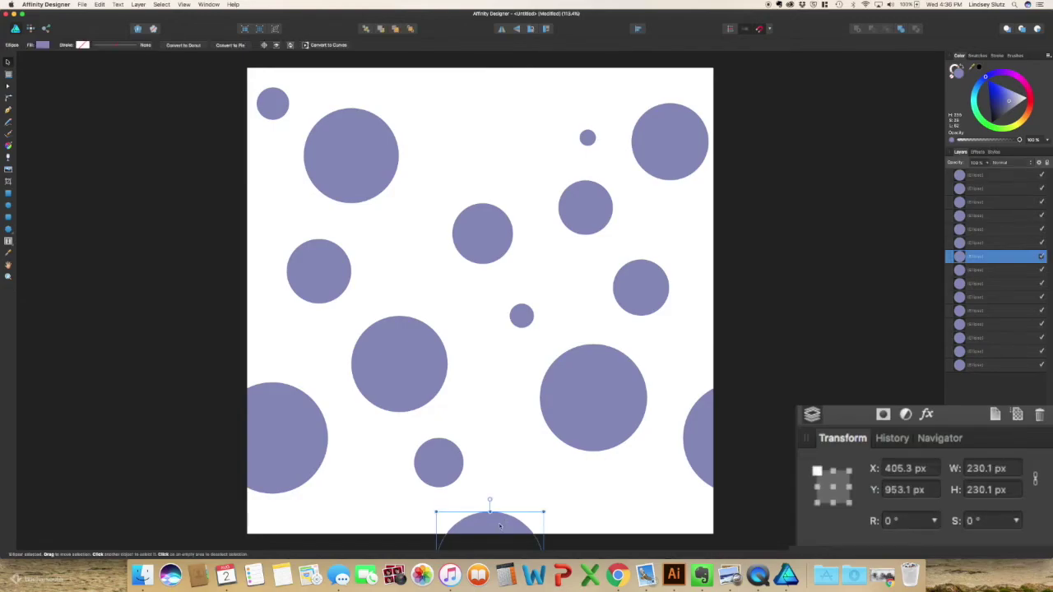
key(super+j)
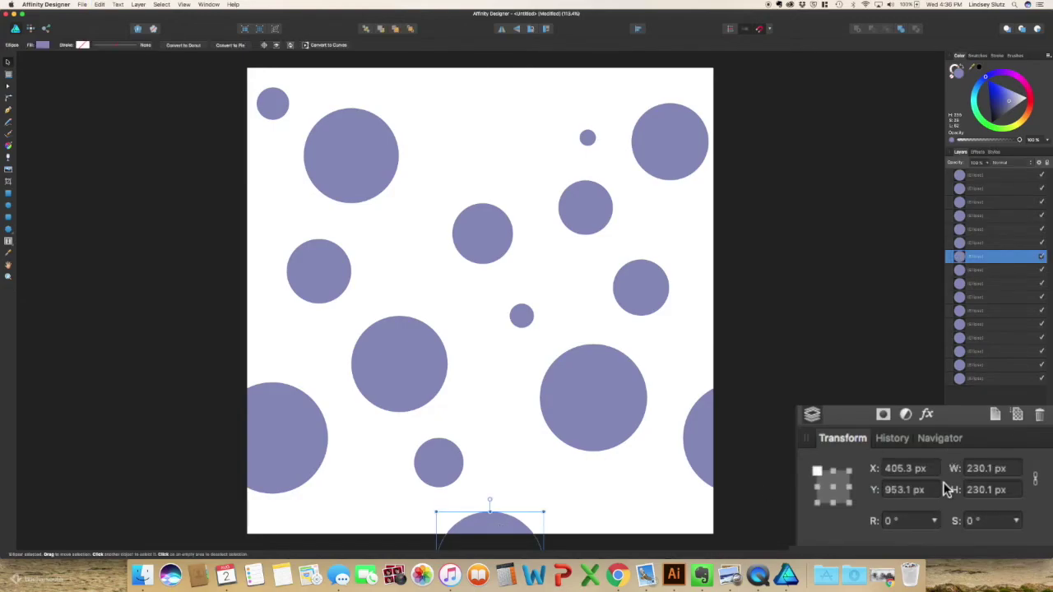
click(934, 491)
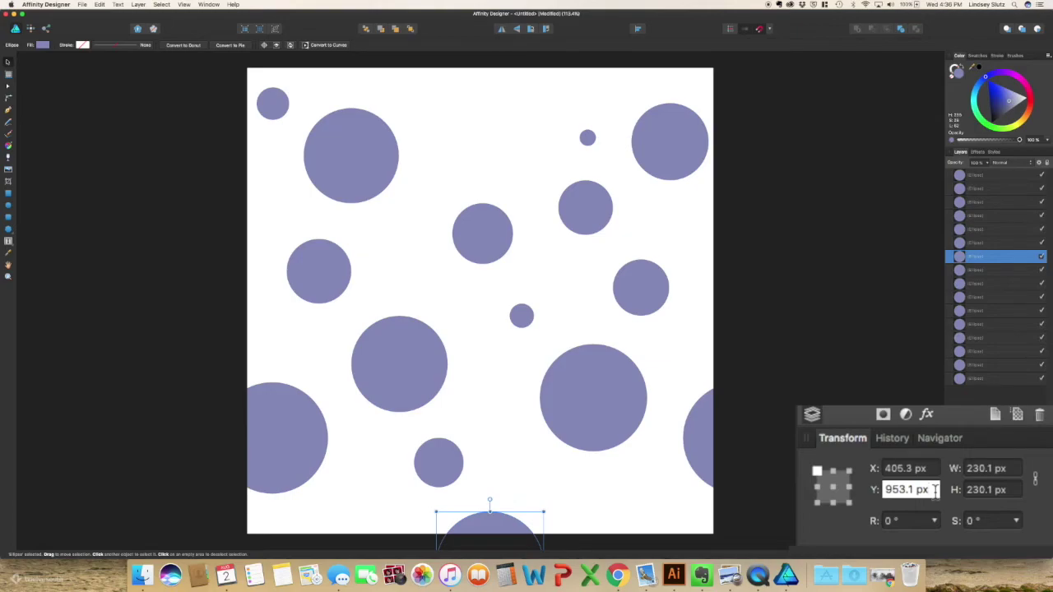
text(-1000)
key(Return)
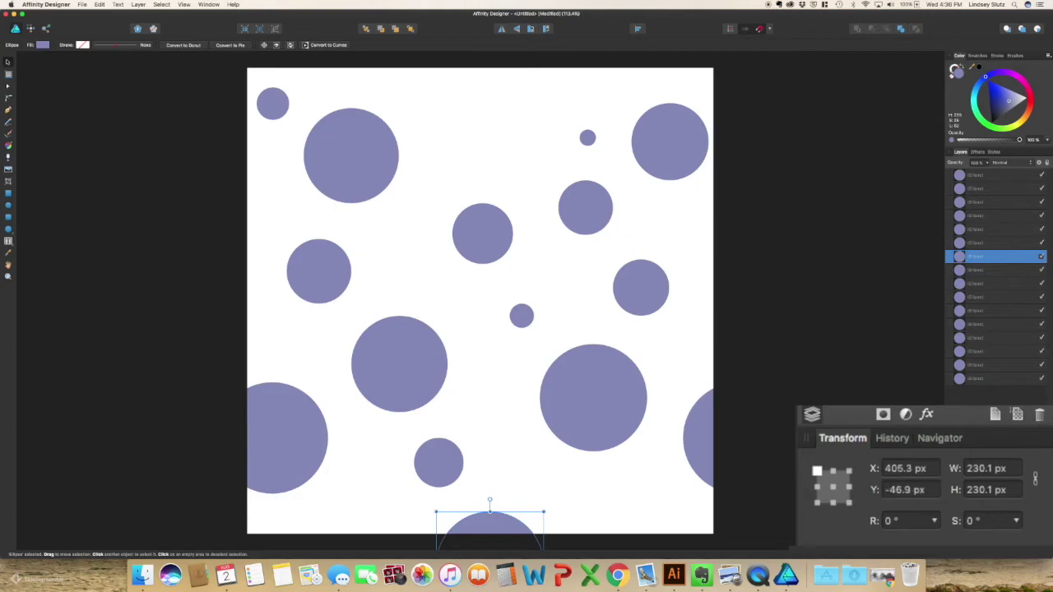
click(777, 470)
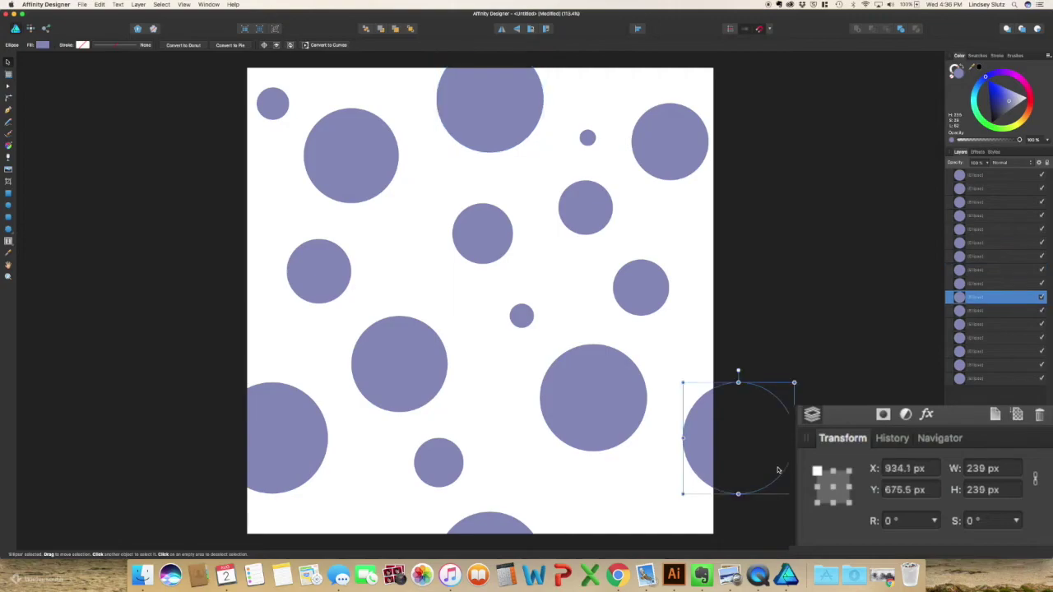
click(845, 296)
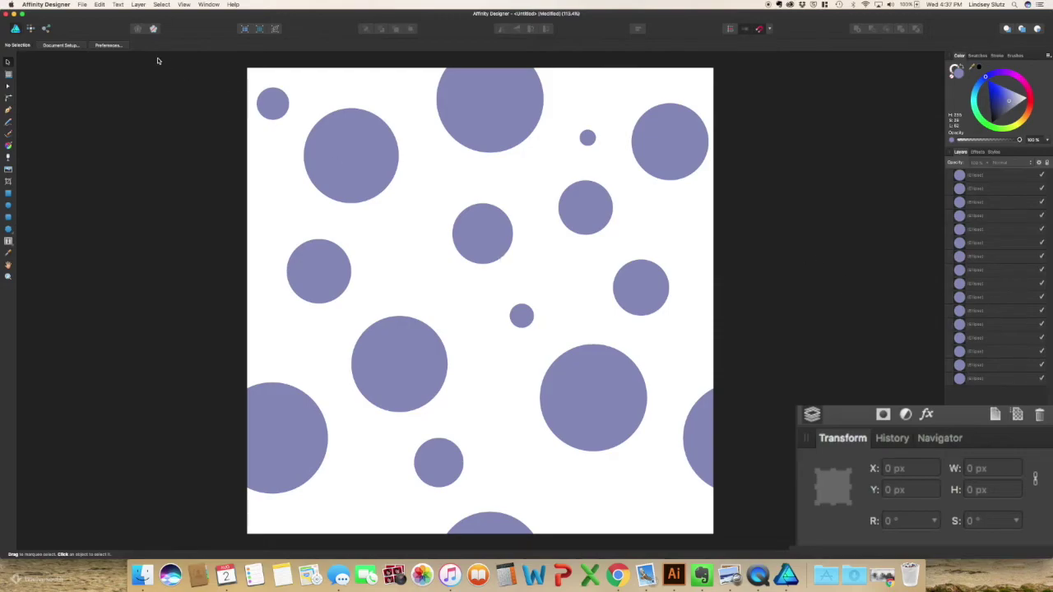
Step: Marquee-select and delete the circles, dismiss the stray Open dialog, and remove the last circle
drag(158, 65, 773, 556)
key(Delete)
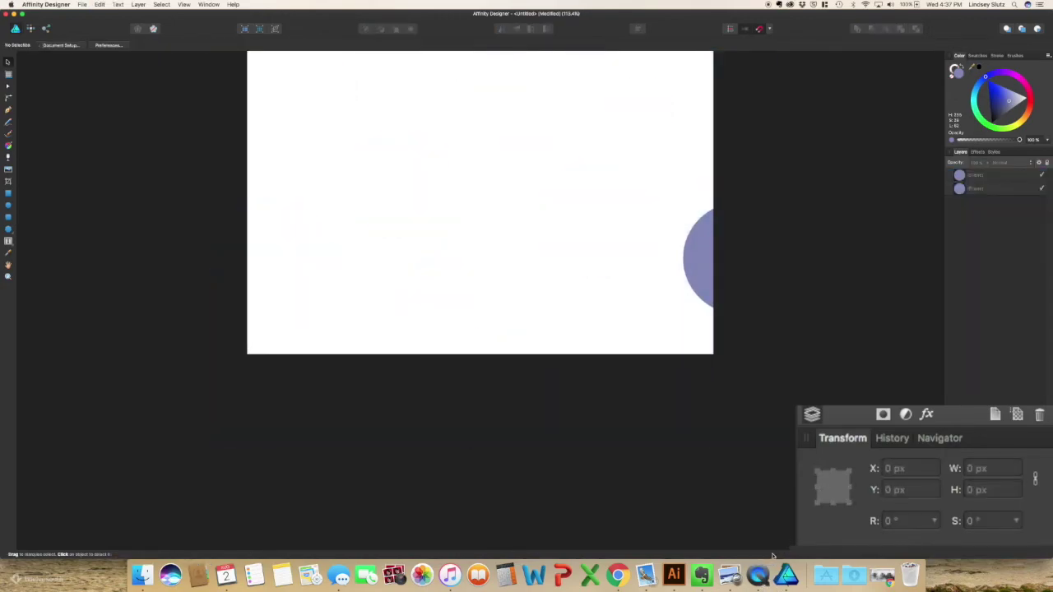
key(super+o)
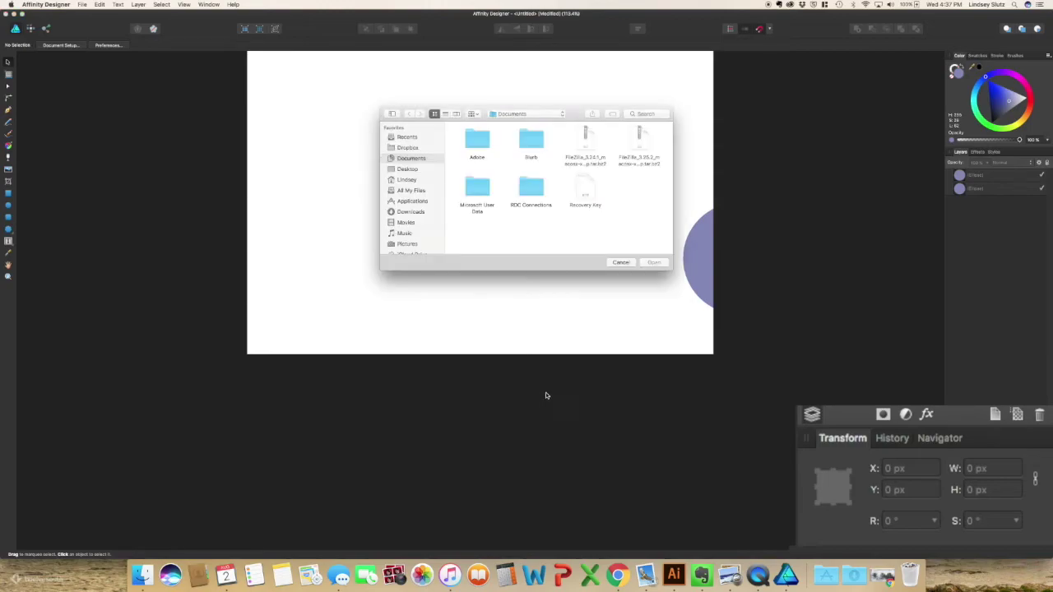
click(620, 262)
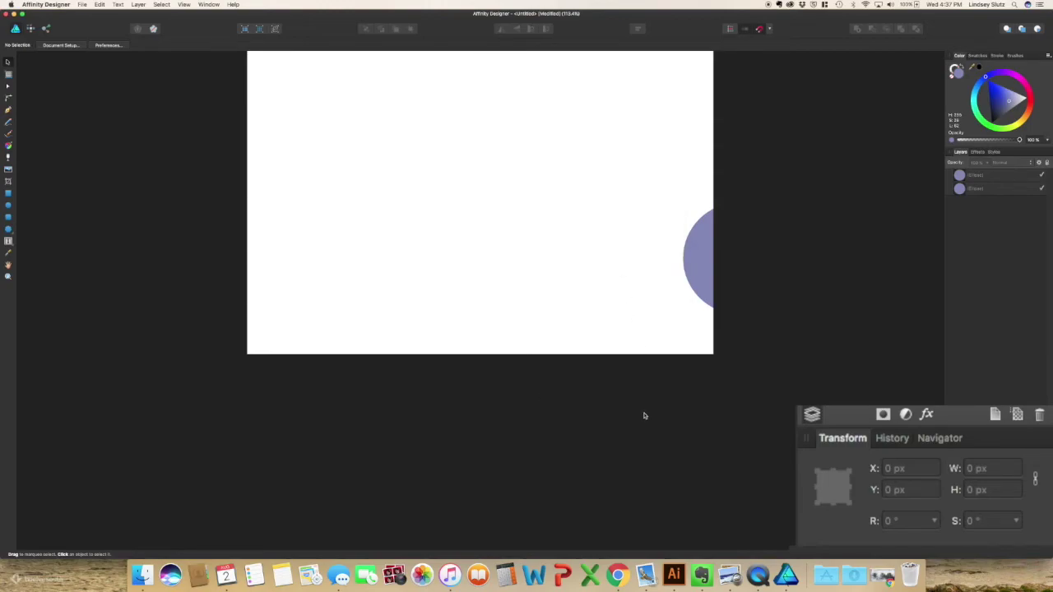
click(700, 290)
key(super+z)
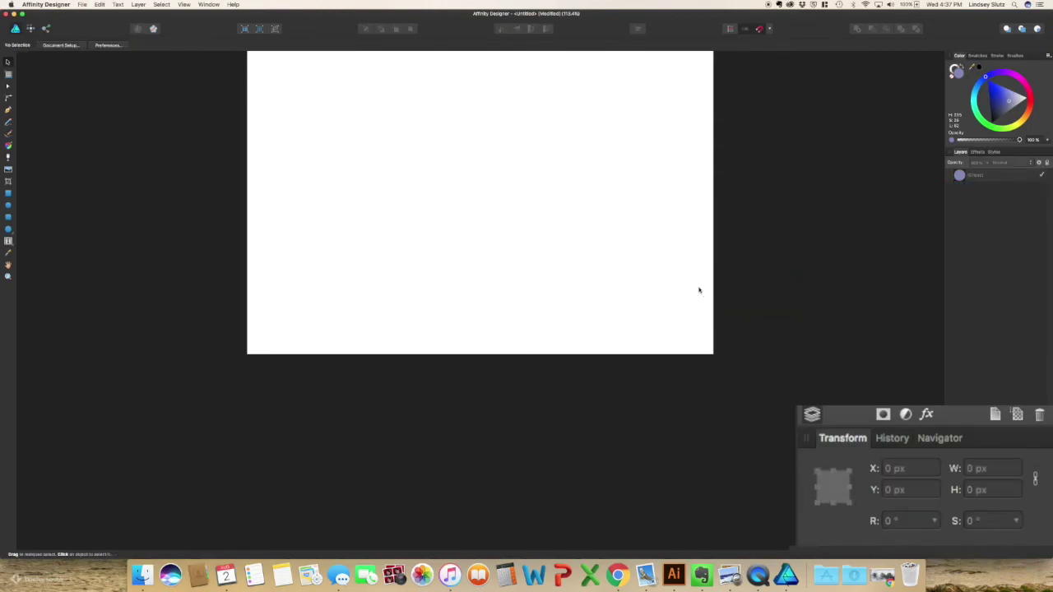
key(super+z)
key(super+z)
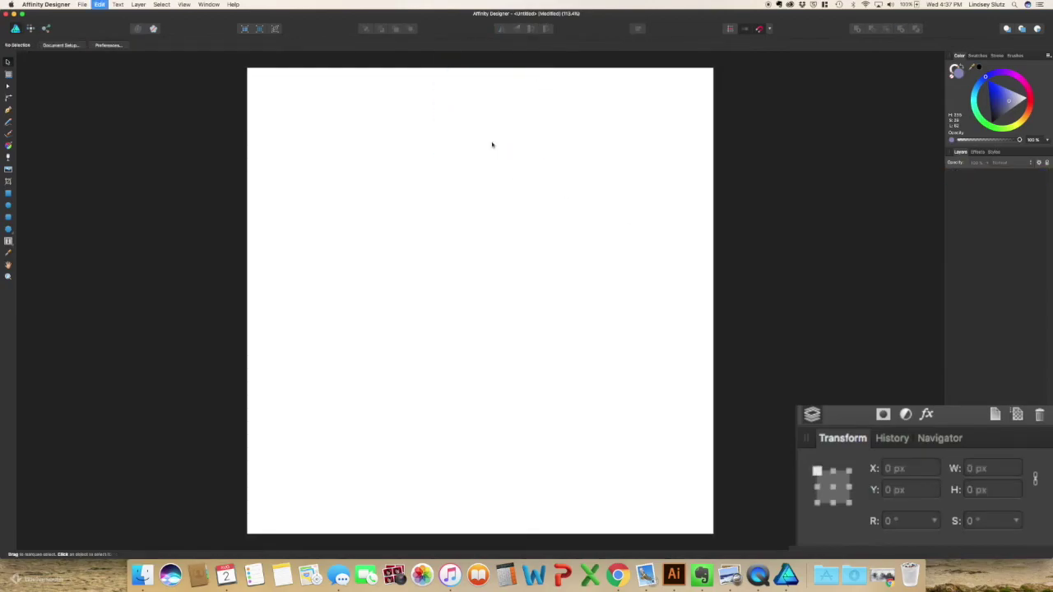
Step: Draw a large lavender cloud with the Cloud Tool and move it up-left toward the centre
click(9, 230)
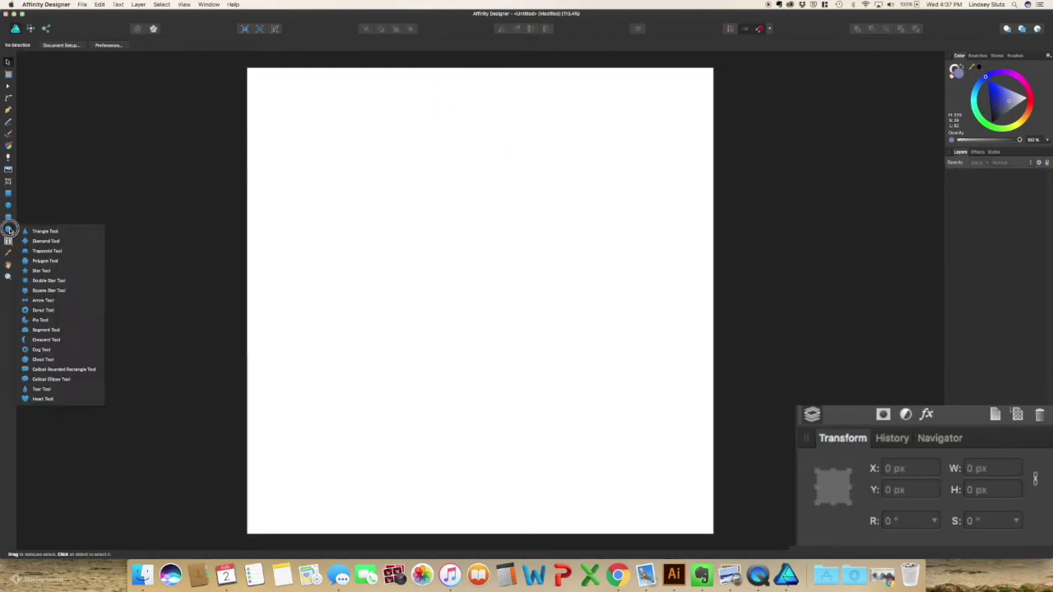
click(57, 360)
drag(387, 175, 670, 511)
key(v)
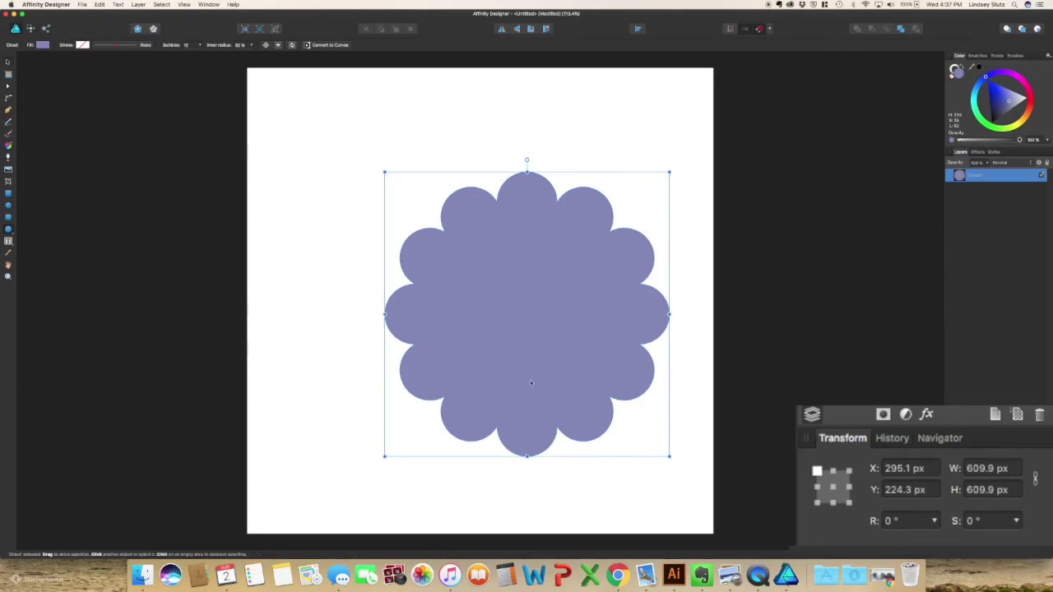
drag(527, 358, 485, 330)
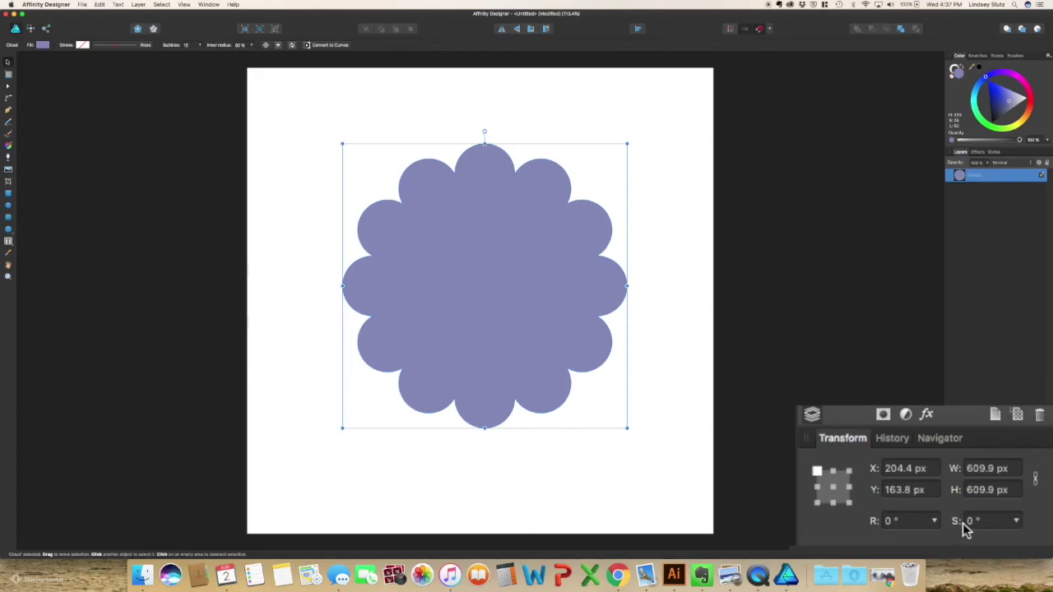
click(1018, 521)
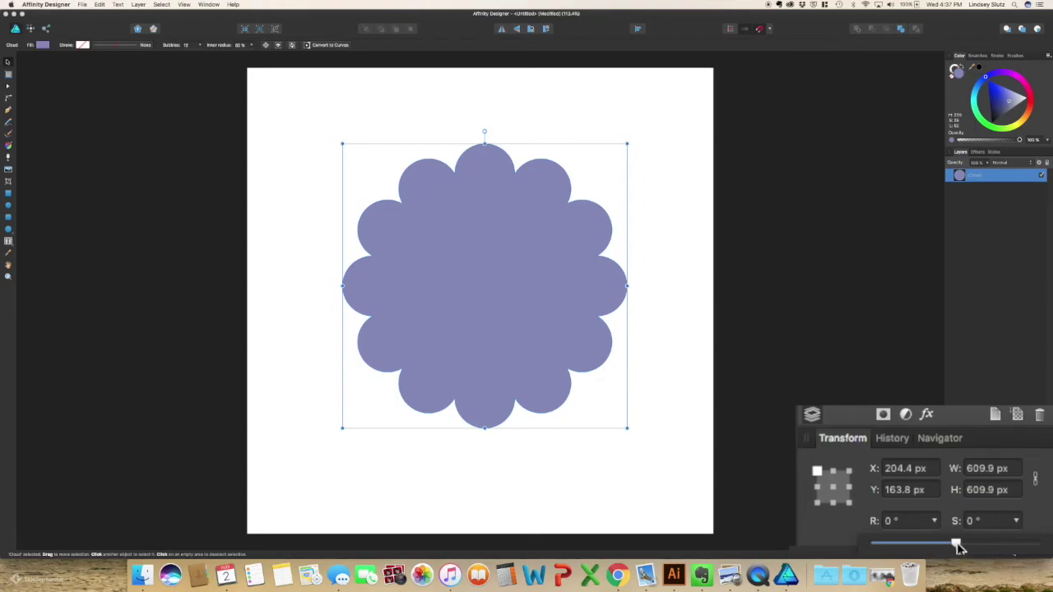
Step: Shear the cloud to -12.8° with the Transform panel's S slider
mouse_move(958, 547)
mouse_down()
mouse_move(976, 547)
mouse_move(943, 546)
mouse_up()
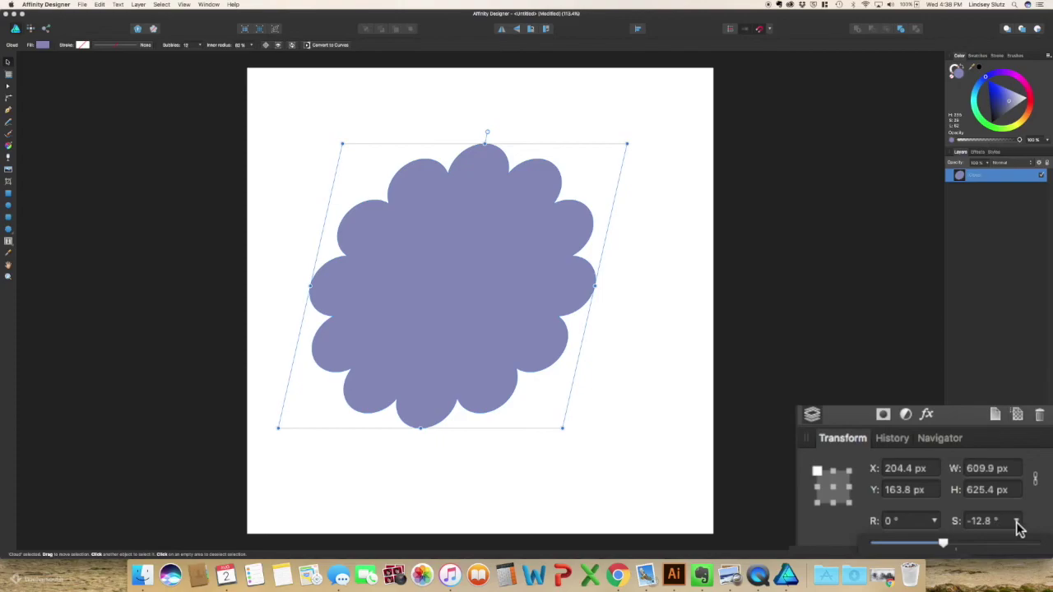
click(1018, 524)
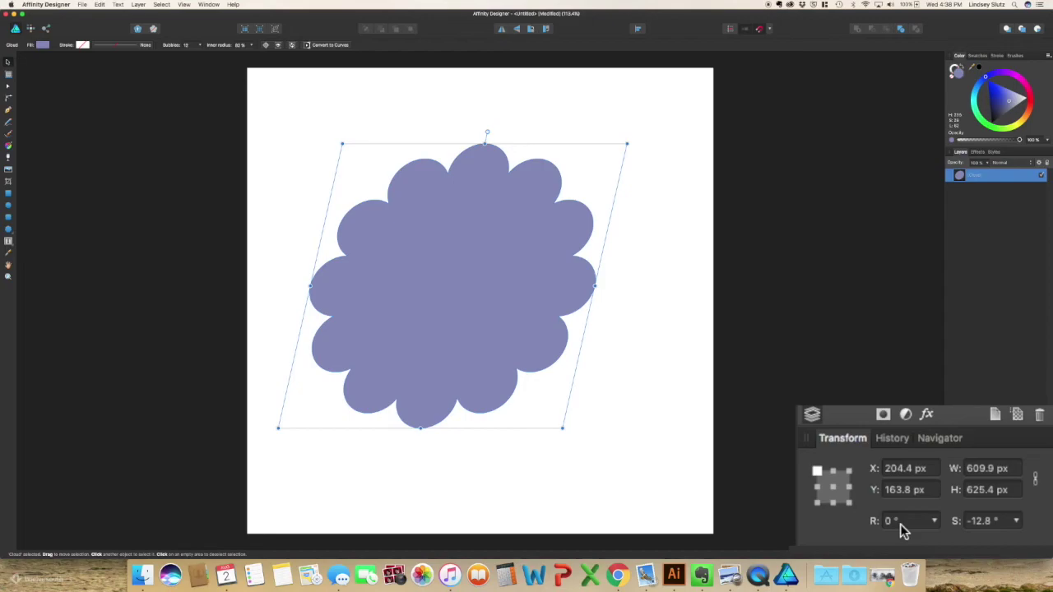
click(936, 521)
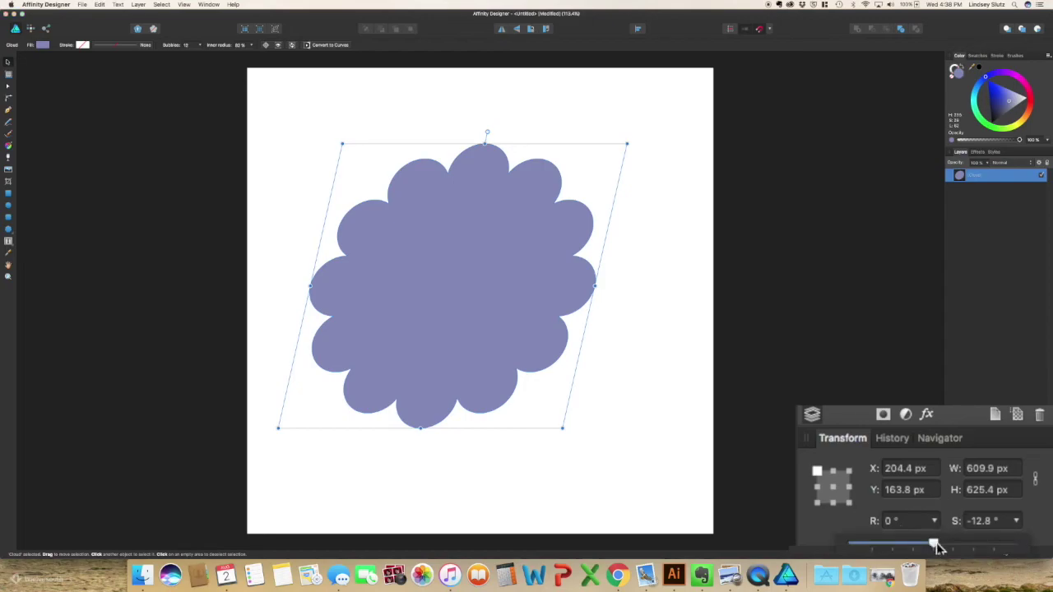
Step: Rotate the sheared cloud to -9.3° with the R slider, then deselect it
mouse_move(935, 548)
mouse_down()
mouse_move(1034, 545)
mouse_move(856, 547)
mouse_move(927, 547)
mouse_up()
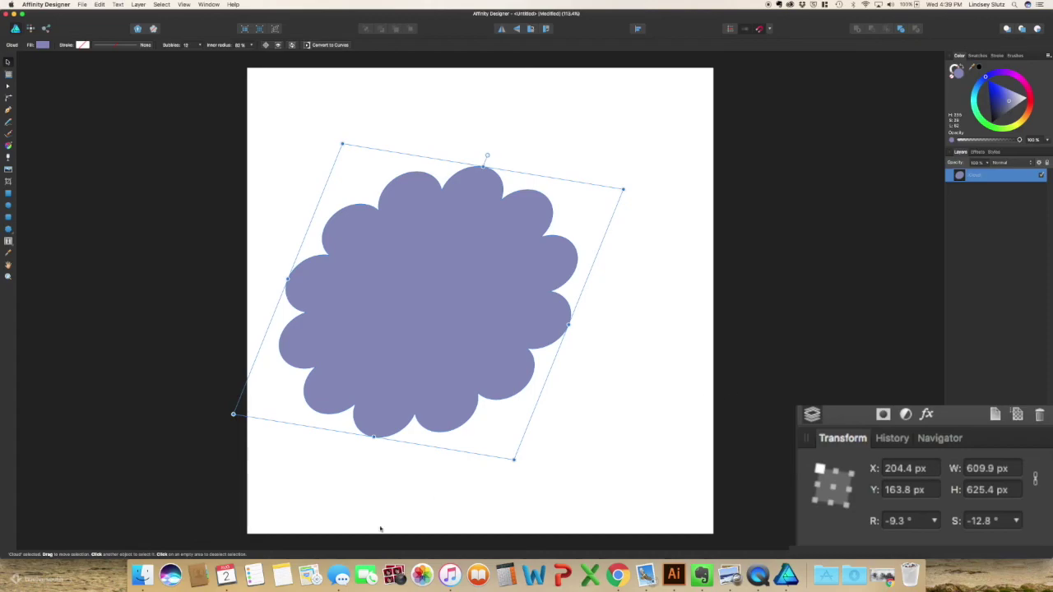
click(130, 297)
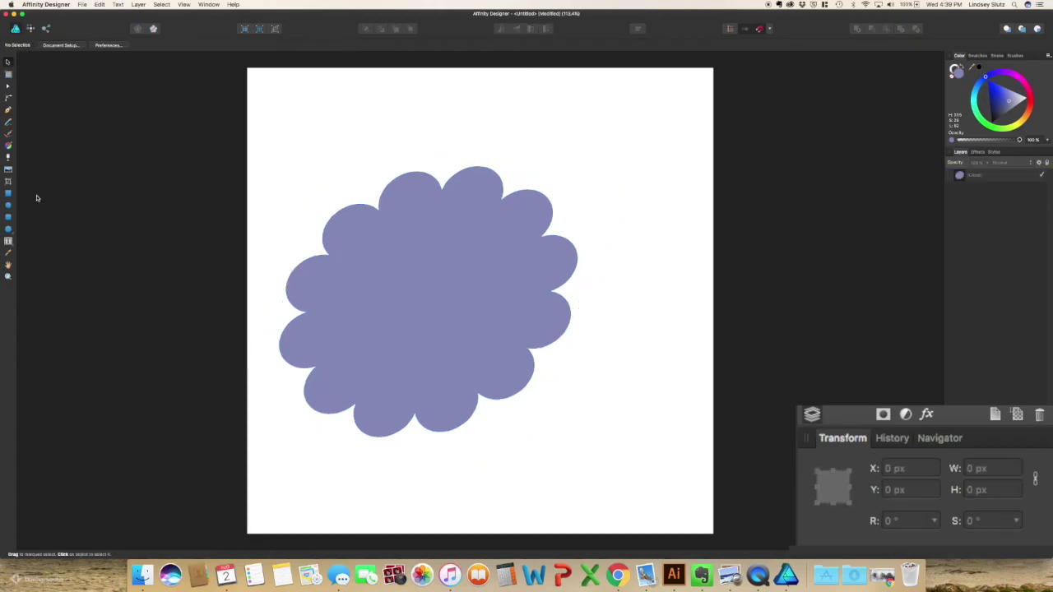
Step: Type 'Hi! Thanks for watching!' as artistic text above the cloud and enlarge it
click(9, 240)
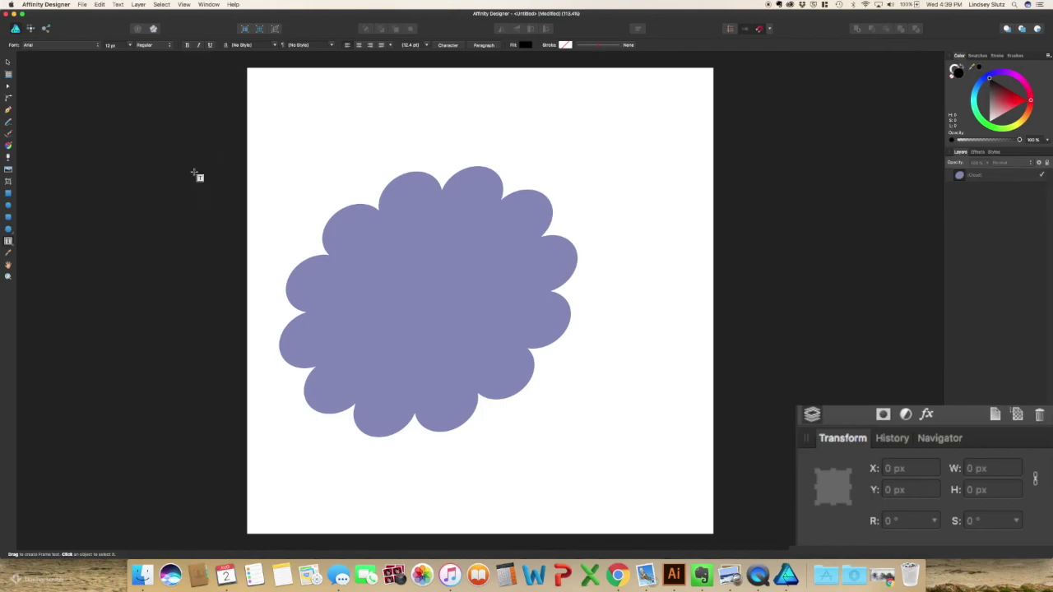
click(8, 241)
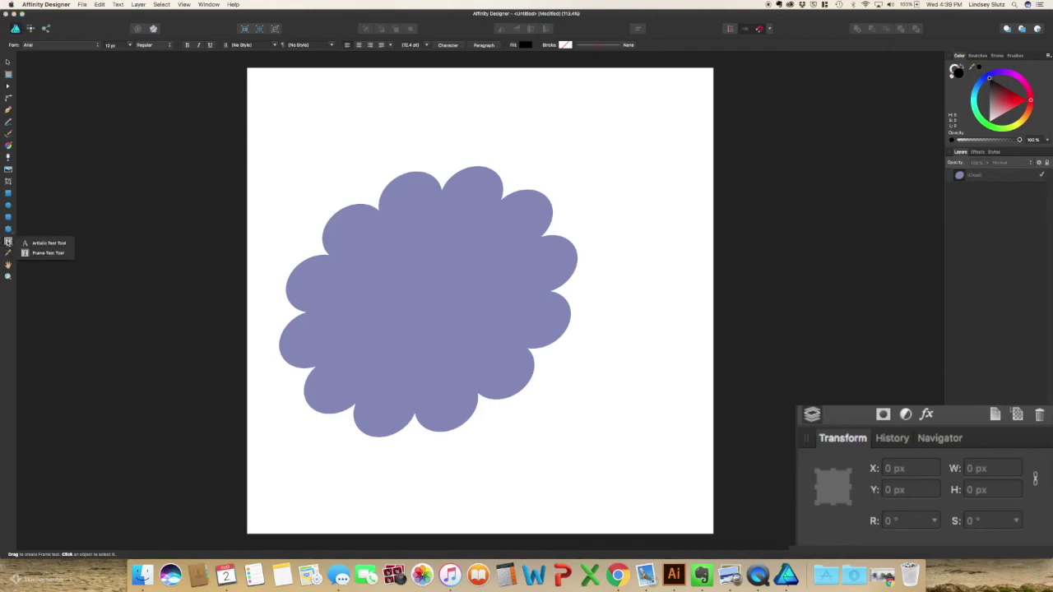
click(33, 240)
click(366, 99)
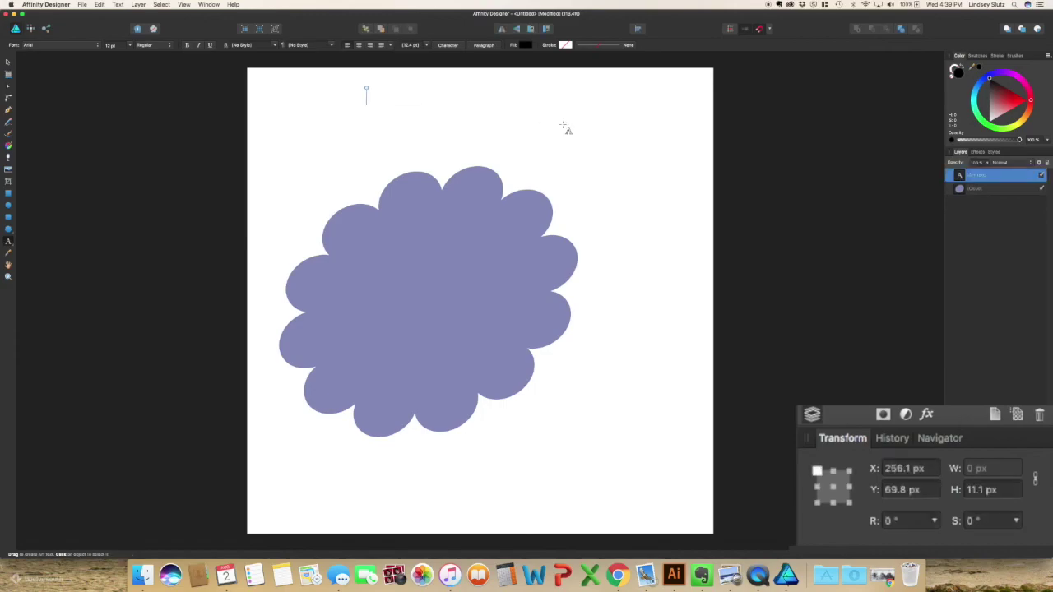
text(Hi)
text(!)
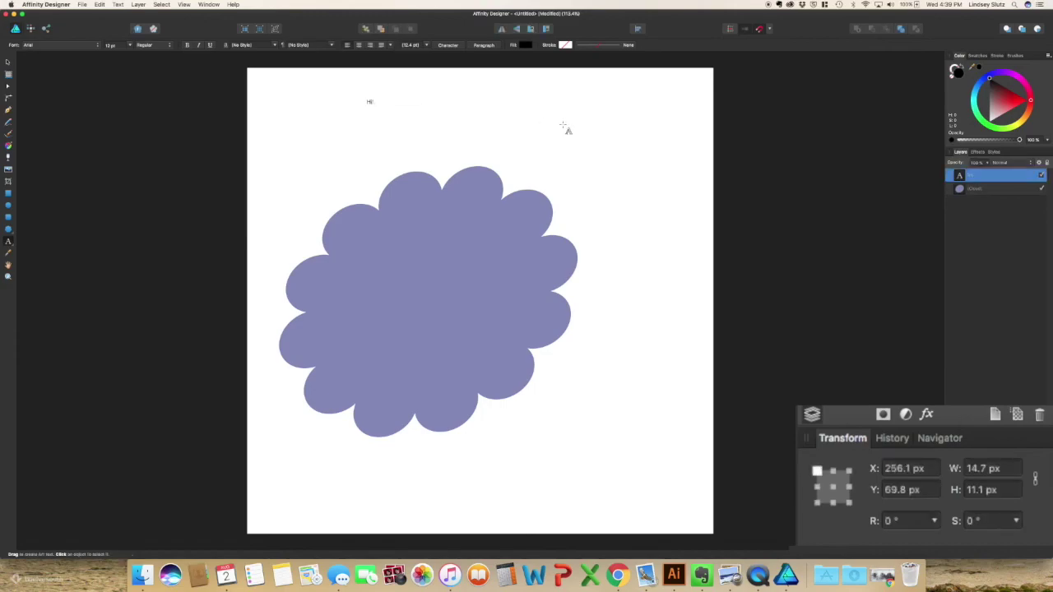
text( Thanks for watching!)
key(super+a)
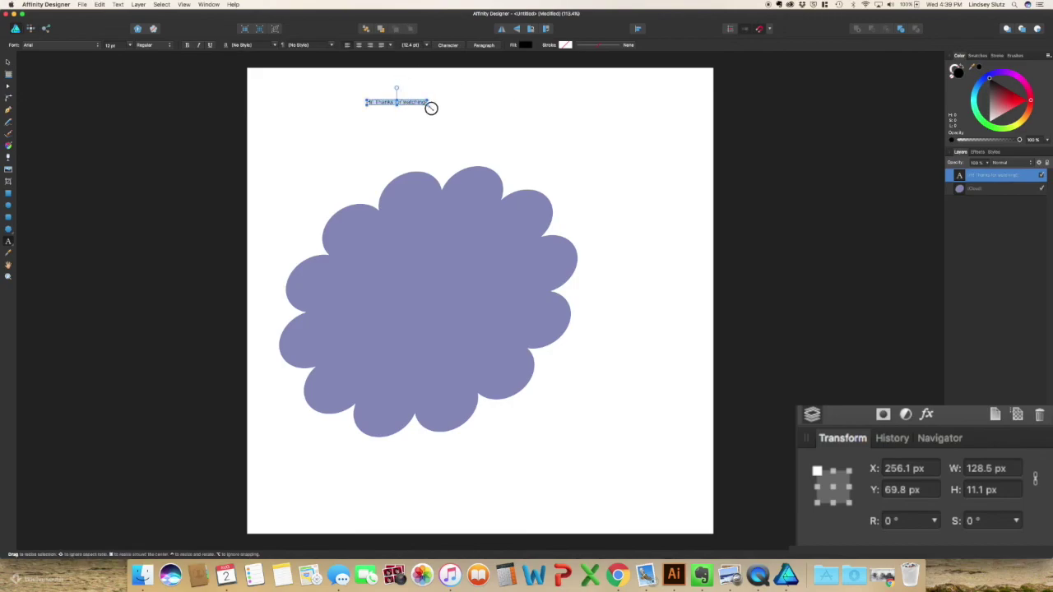
drag(430, 106, 631, 162)
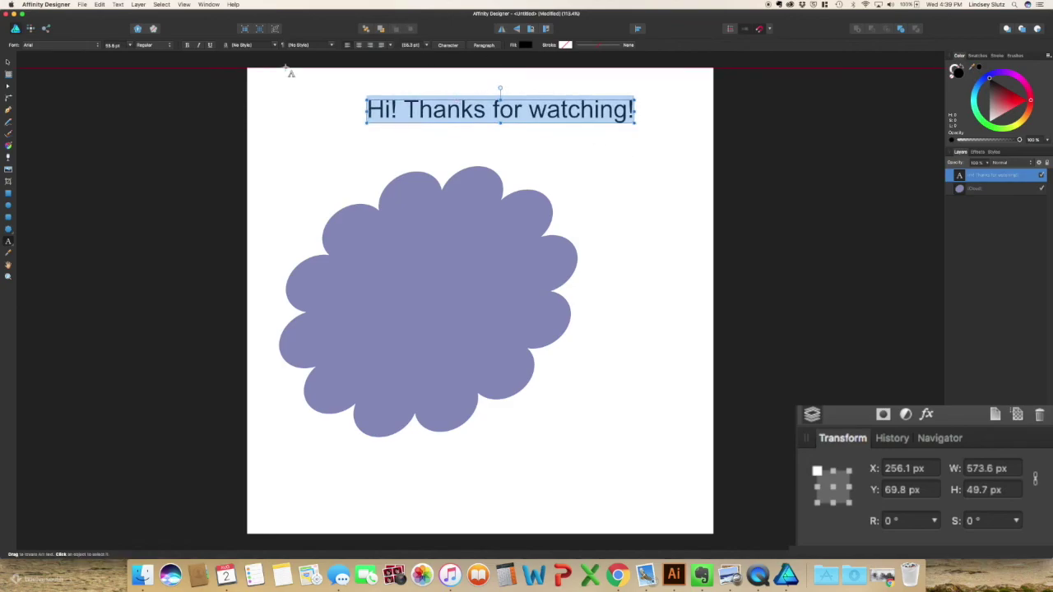
Step: Shear the greeting text to -17.8° and rotate it to -16.6° in the Transform panel
click(1016, 520)
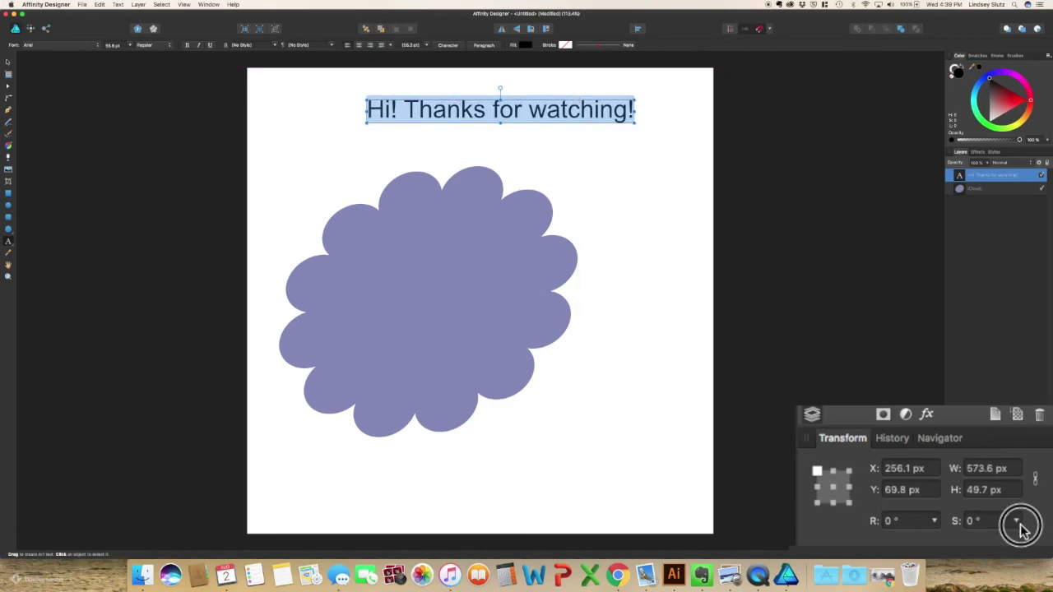
mouse_move(957, 545)
mouse_down()
mouse_move(998, 543)
mouse_move(942, 548)
mouse_up()
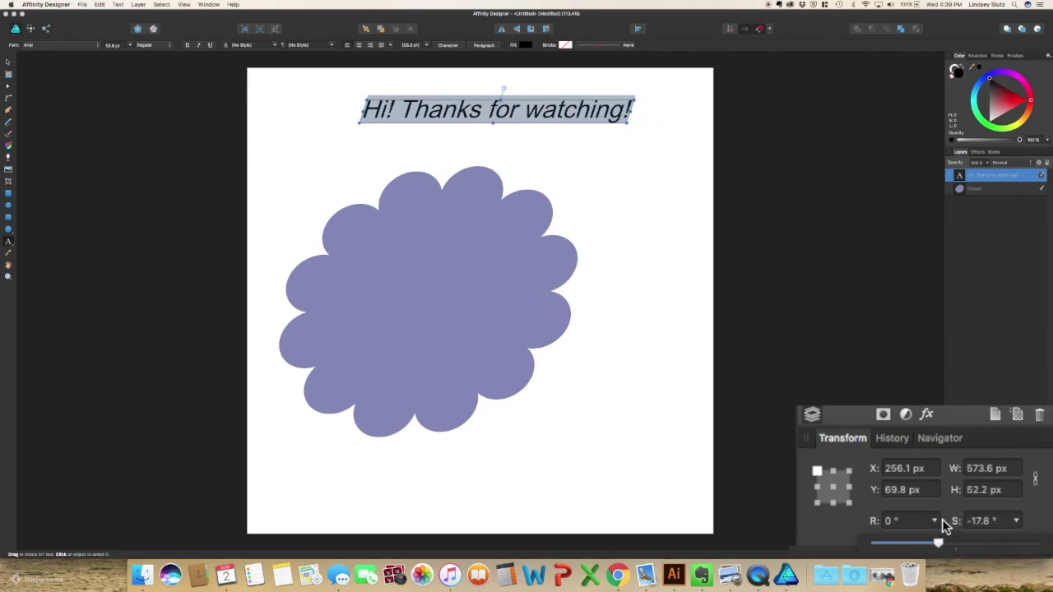
click(935, 522)
drag(933, 545, 925, 545)
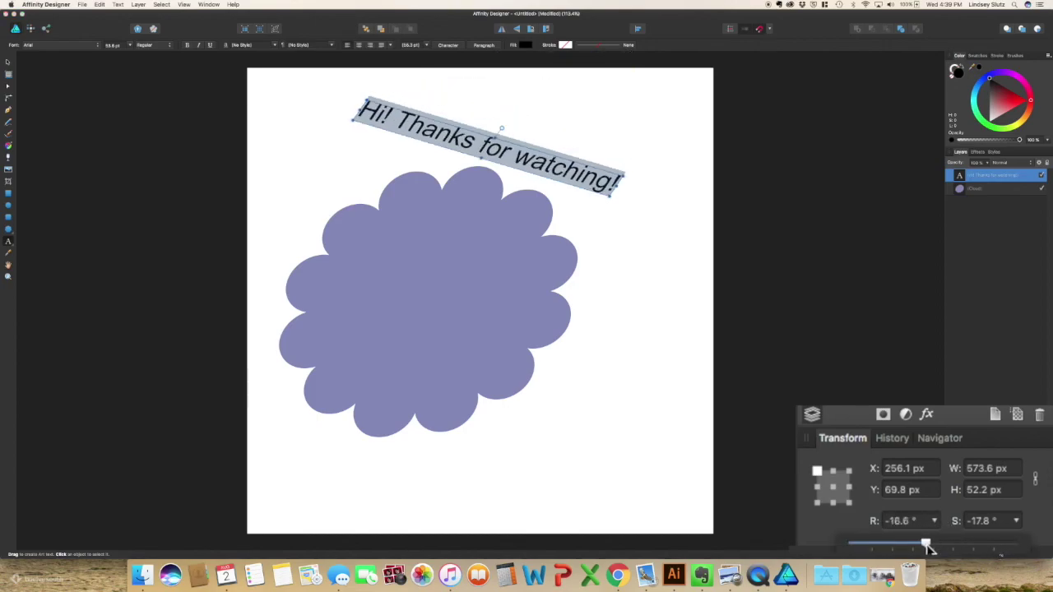